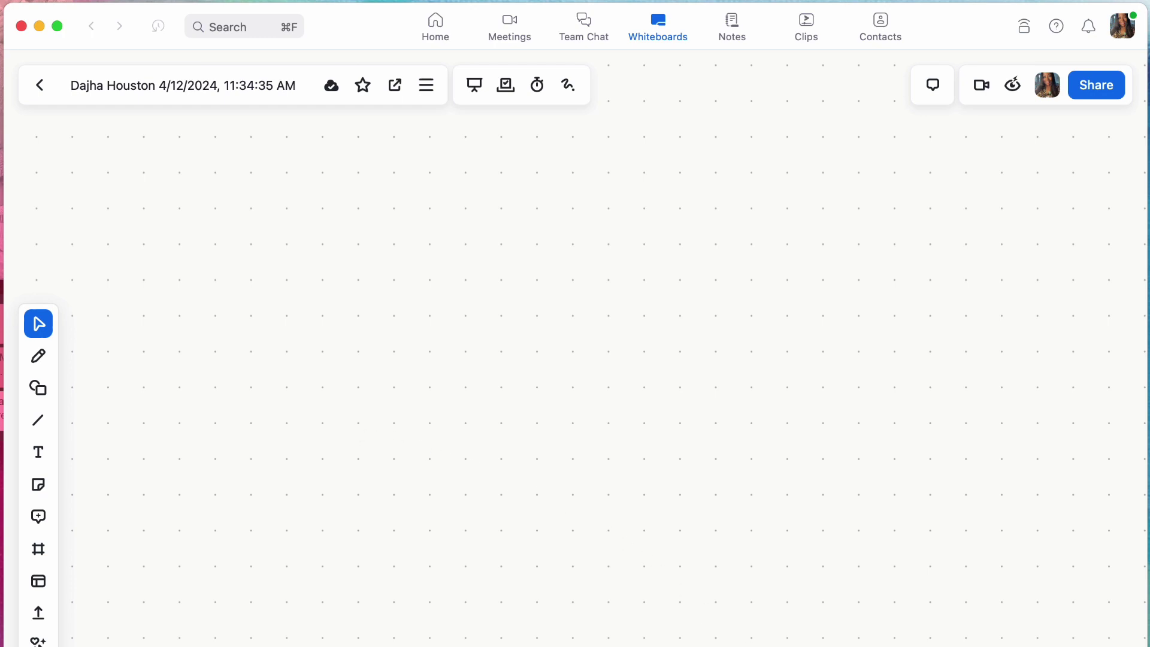
Scroll the canvas right and down to clear space for the looping pen curve.
{"action": "scroll", "coordinate": [575, 360], "scroll_direction": "right", "scroll_amount": 1}
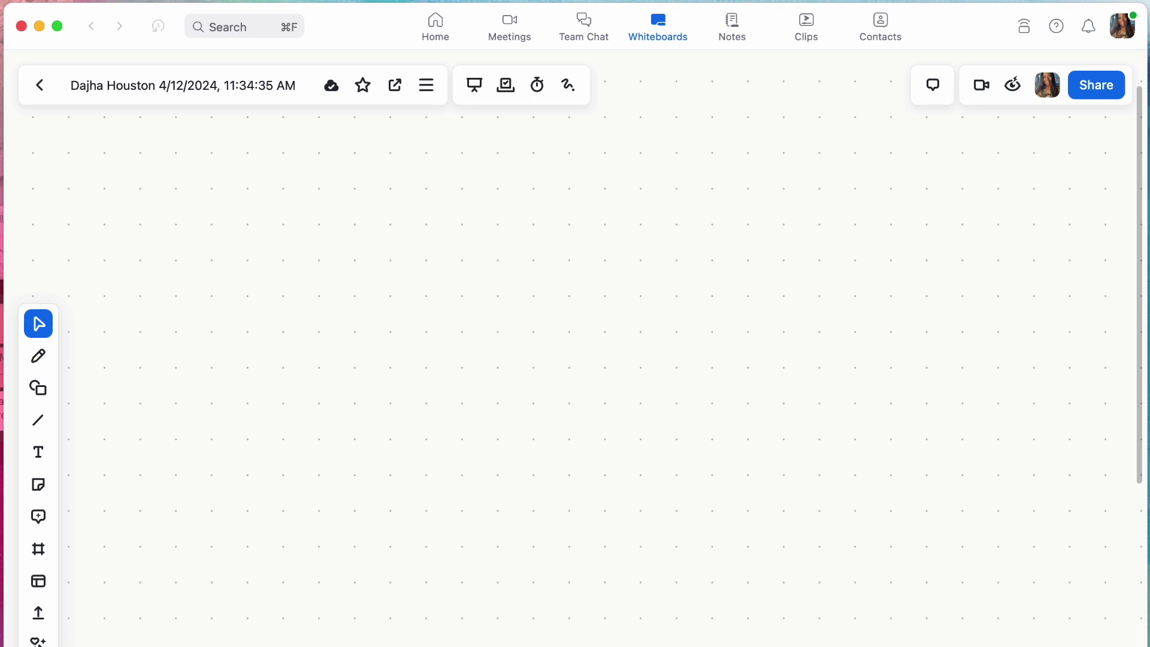
{"action": "scroll", "coordinate": [575, 360], "scroll_direction": "down", "scroll_amount": 5}
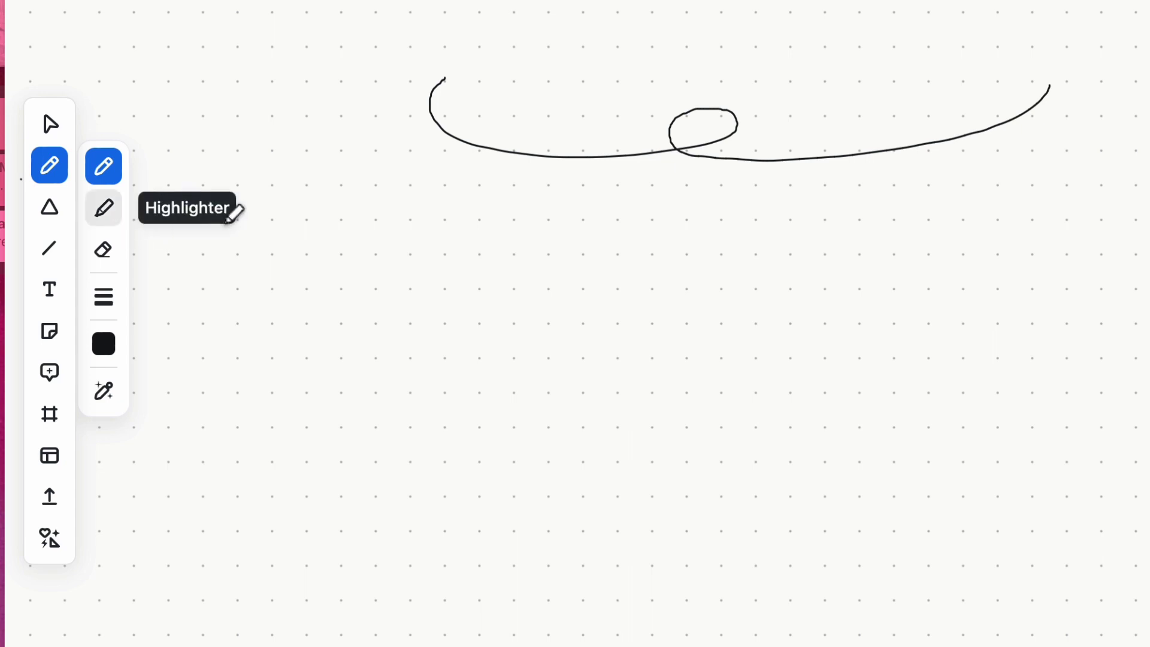
Draw a grey highlighter stroke under the black curve and switch to the thickest width.
{"action": "left_click", "coordinate": [103, 207]}
{"action": "mouse_move", "coordinate": [443, 213]}
{"action": "left_mouse_down"}
{"action": "mouse_move", "coordinate": [453, 284]}
{"action": "mouse_move", "coordinate": [662, 251]}
{"action": "mouse_move", "coordinate": [614, 274]}
{"action": "mouse_move", "coordinate": [873, 284]}
{"action": "mouse_move", "coordinate": [1070, 214]}
{"action": "left_mouse_up"}
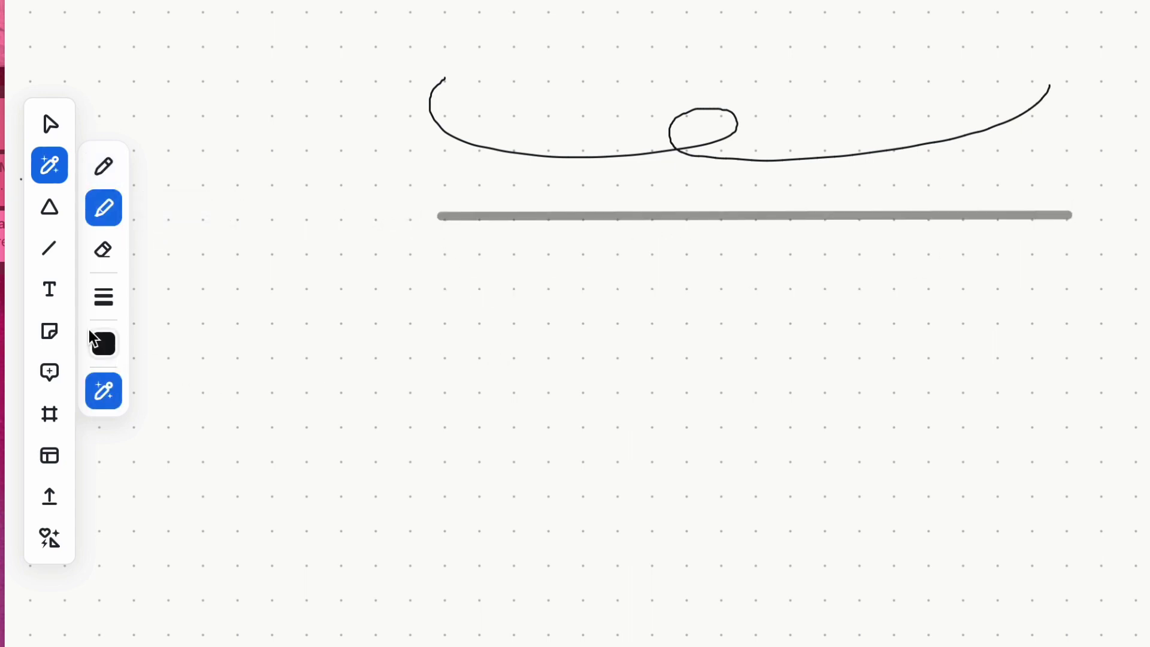
{"action": "left_click", "coordinate": [100, 300]}
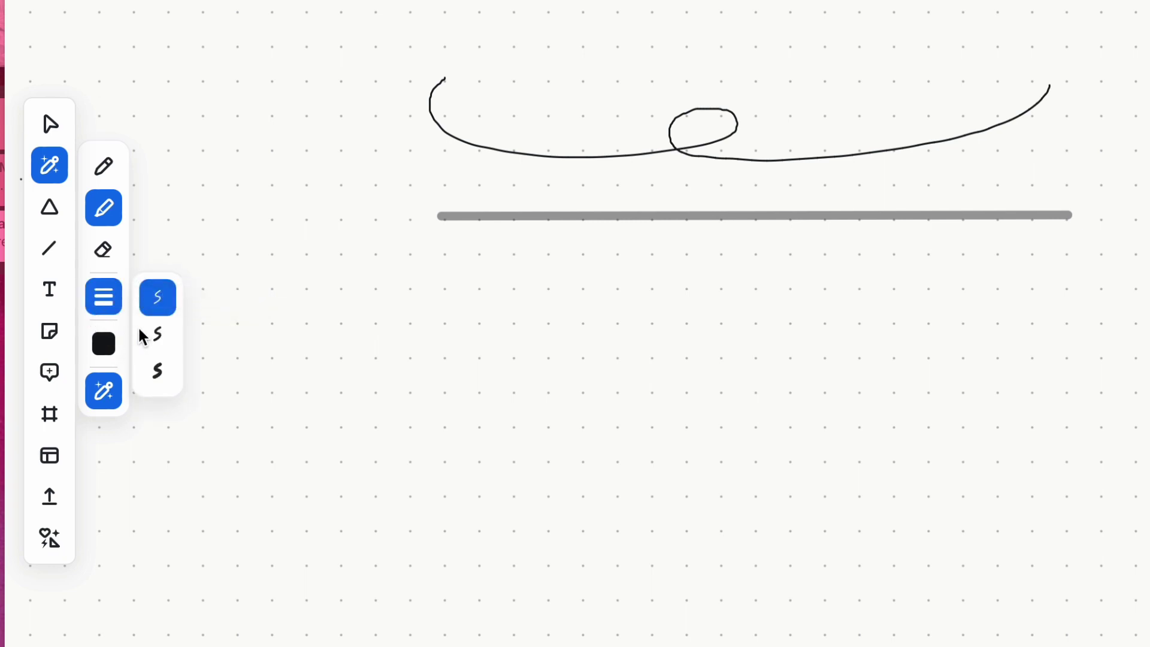
{"action": "left_click", "coordinate": [159, 370]}
Set the pen to light orange, enable Smart Drawing, and sketch a clean star below.
{"action": "left_click", "coordinate": [112, 351]}
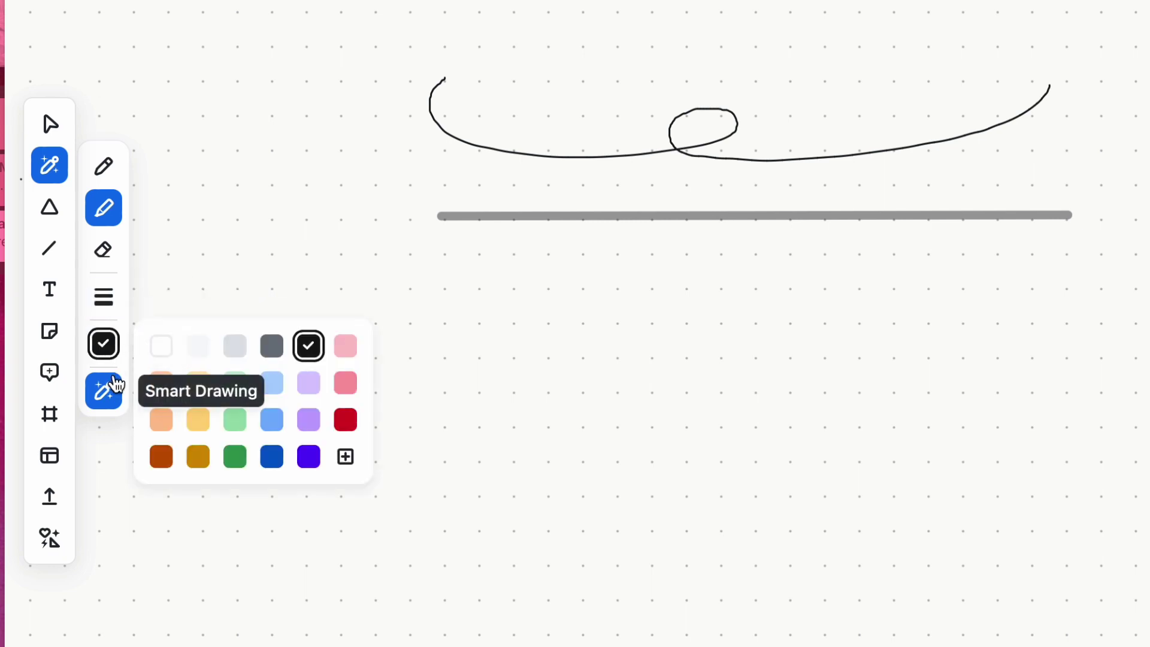
{"action": "left_click", "coordinate": [163, 421]}
{"action": "left_click", "coordinate": [109, 399]}
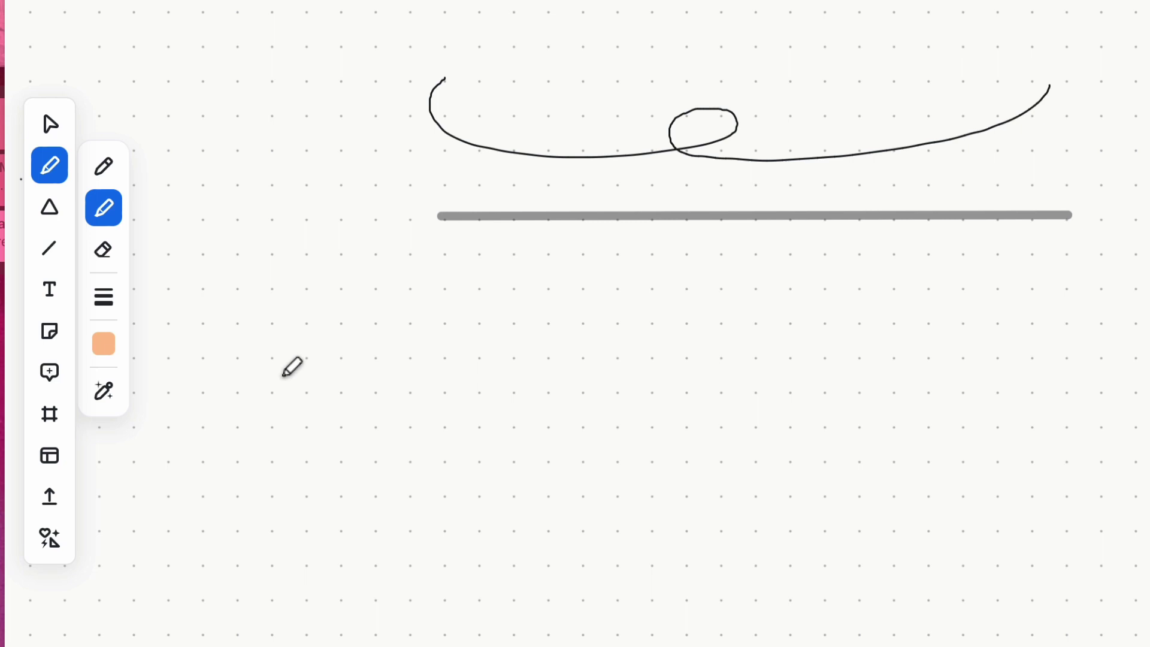
{"action": "left_click", "coordinate": [100, 395]}
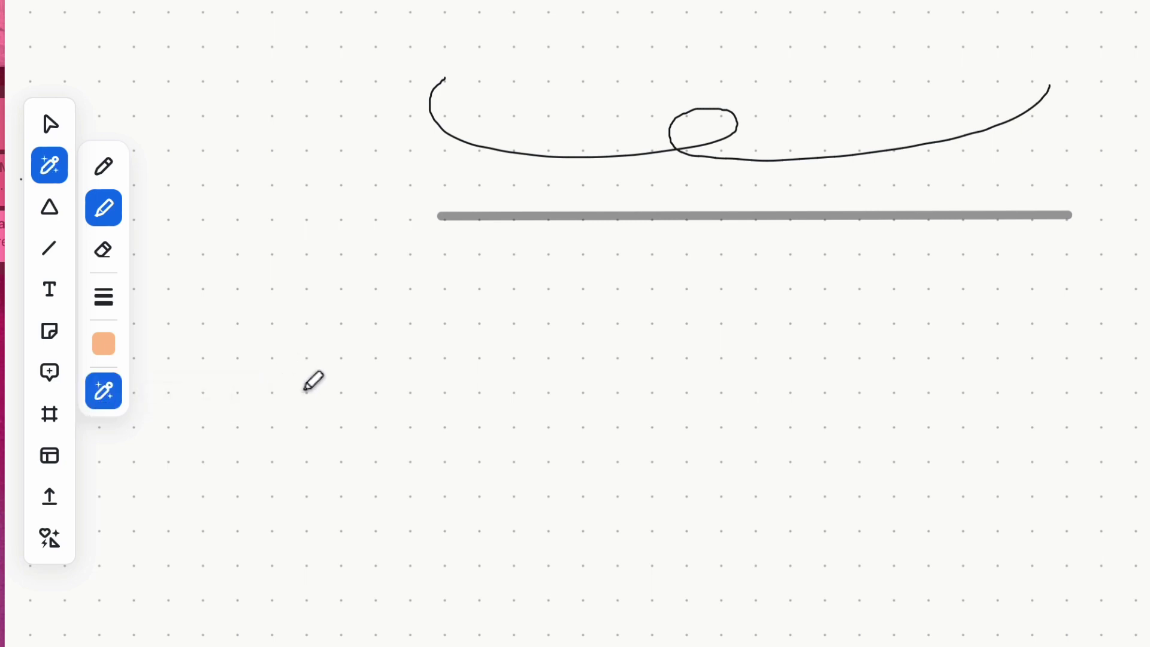
{"action": "mouse_move", "coordinate": [304, 390]}
{"action": "left_mouse_down"}
{"action": "mouse_move", "coordinate": [321, 307]}
{"action": "mouse_move", "coordinate": [349, 316]}
{"action": "mouse_move", "coordinate": [383, 395]}
{"action": "mouse_move", "coordinate": [516, 354]}
{"action": "mouse_move", "coordinate": [454, 488]}
{"action": "mouse_move", "coordinate": [554, 618]}
{"action": "mouse_move", "coordinate": [318, 503]}
{"action": "mouse_move", "coordinate": [171, 557]}
{"action": "mouse_move", "coordinate": [210, 467]}
{"action": "mouse_move", "coordinate": [133, 344]}
{"action": "mouse_move", "coordinate": [309, 394]}
{"action": "left_mouse_up"}
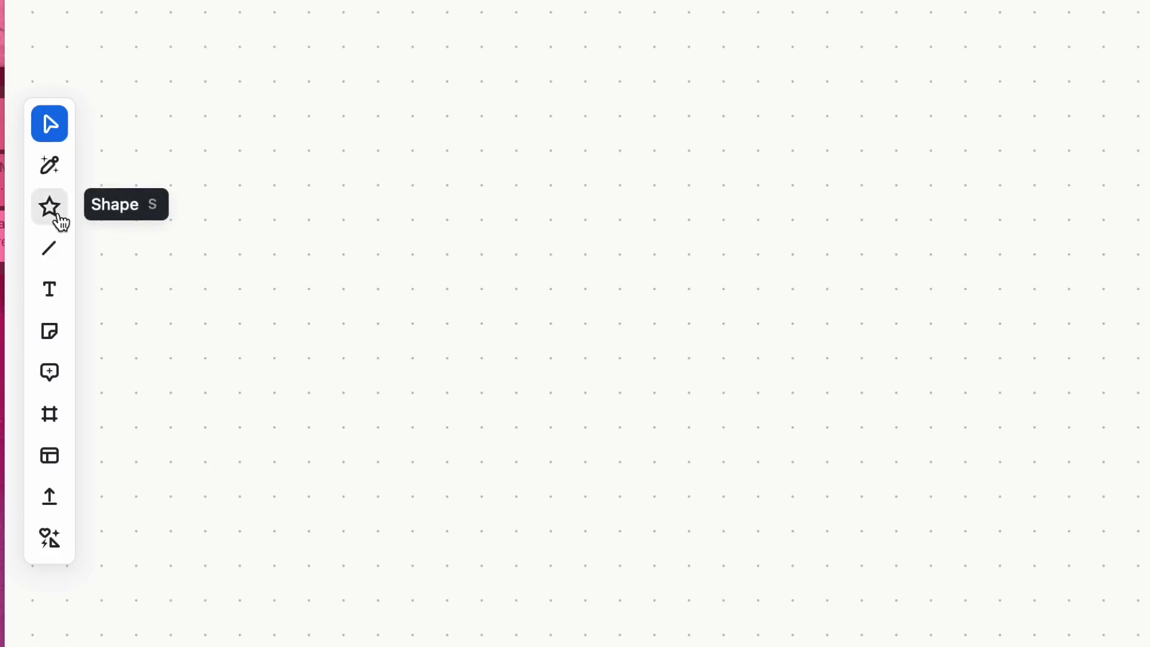
{"action": "left_click", "coordinate": [59, 219]}
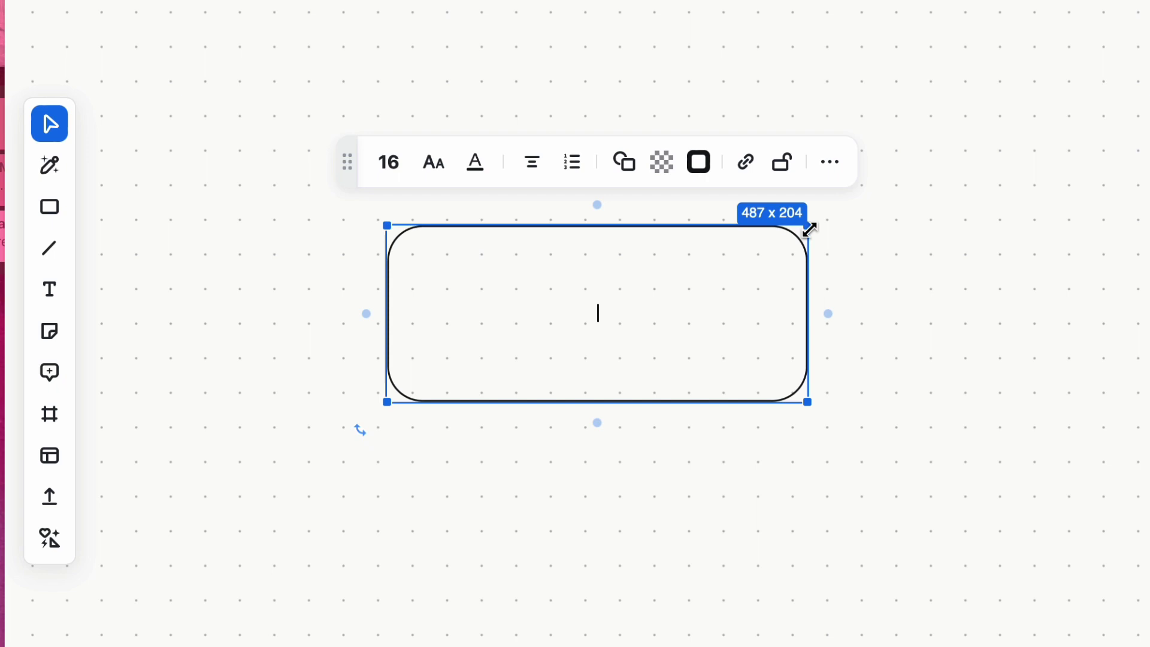
Enlarge the rounded rectangle, fill it light yellow, and give it a thicker light green border.
{"action": "left_click_drag", "start_coordinate": [809, 228], "coordinate": [845, 266]}
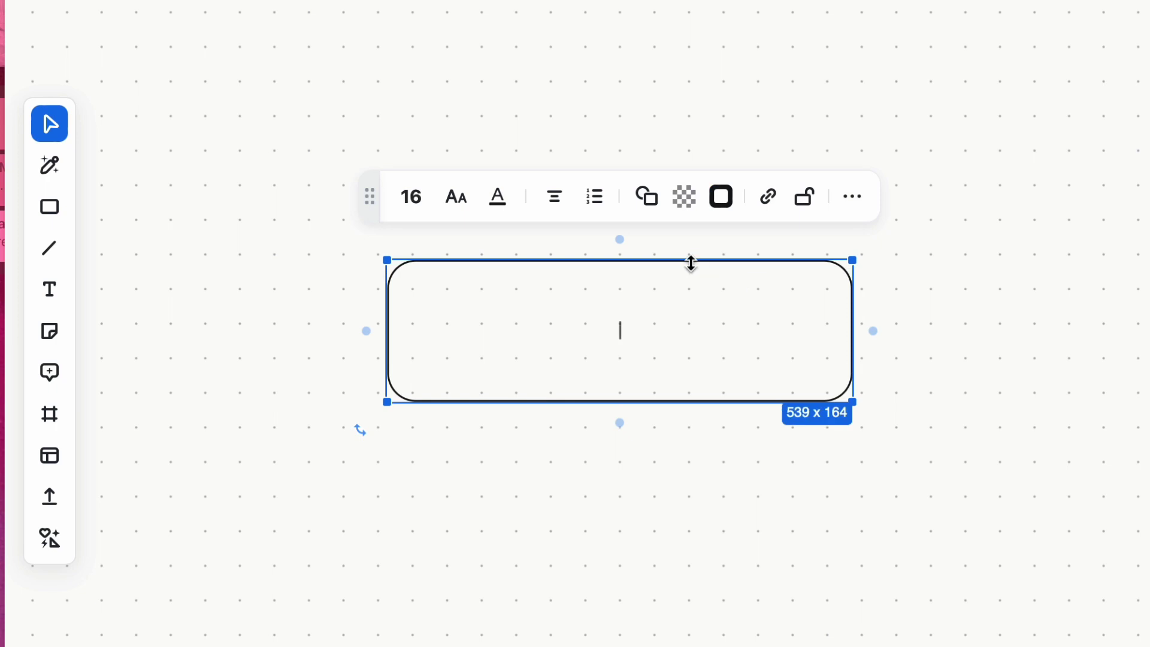
{"action": "left_click", "coordinate": [682, 199]}
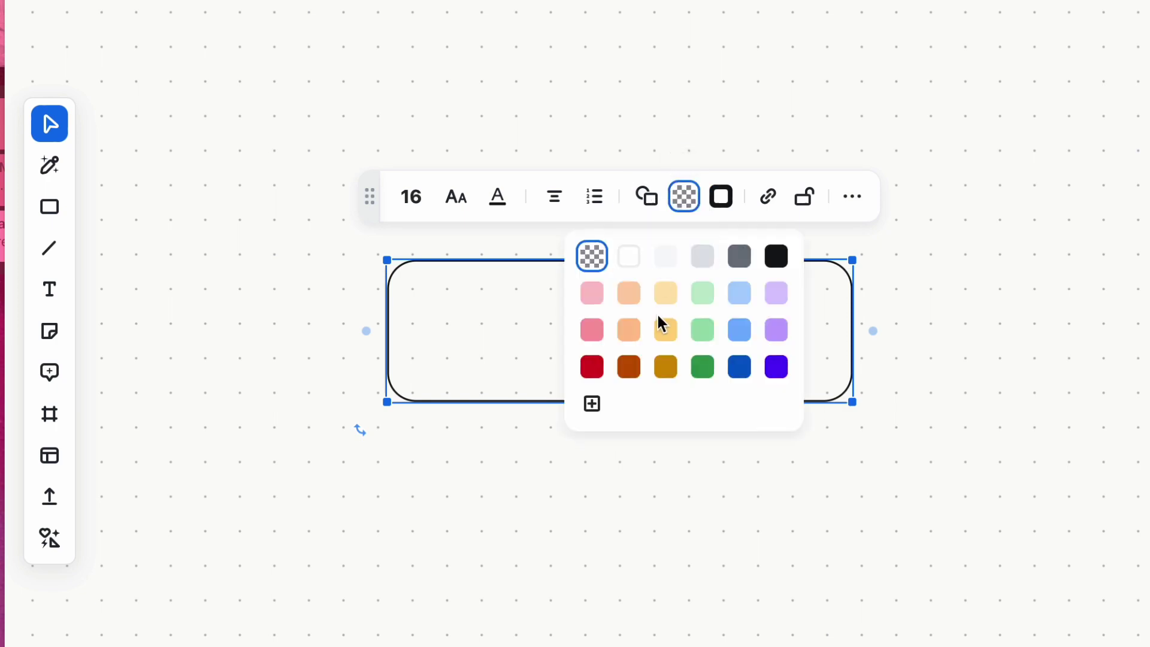
{"action": "left_click", "coordinate": [662, 296]}
{"action": "left_click", "coordinate": [720, 203]}
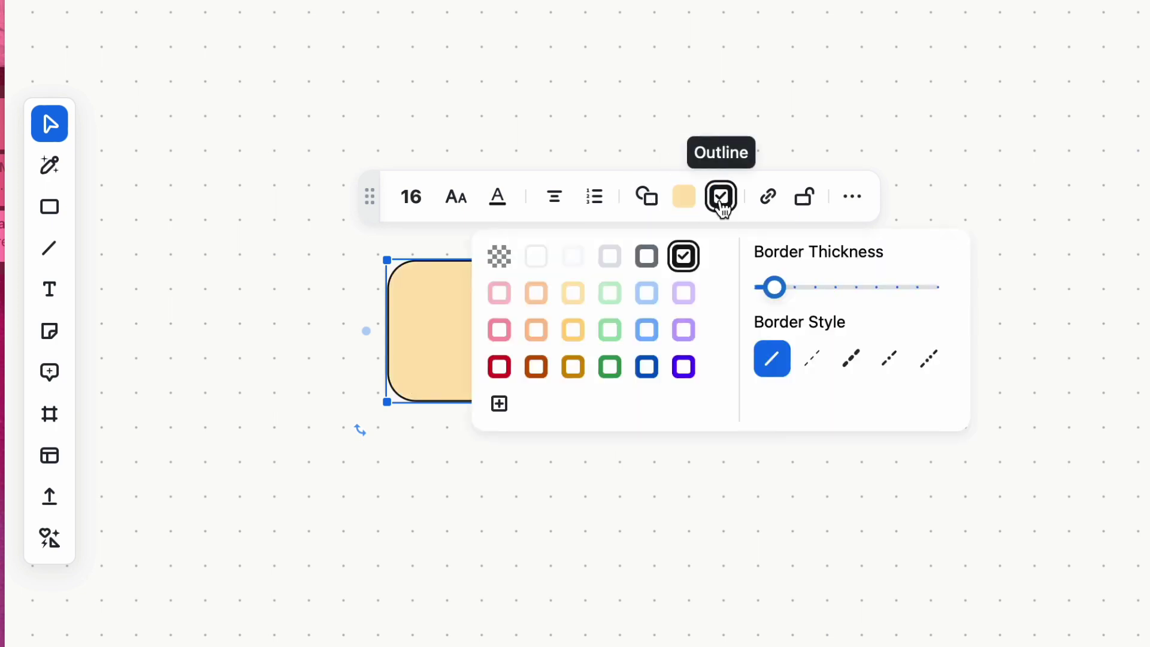
{"action": "left_click", "coordinate": [862, 292]}
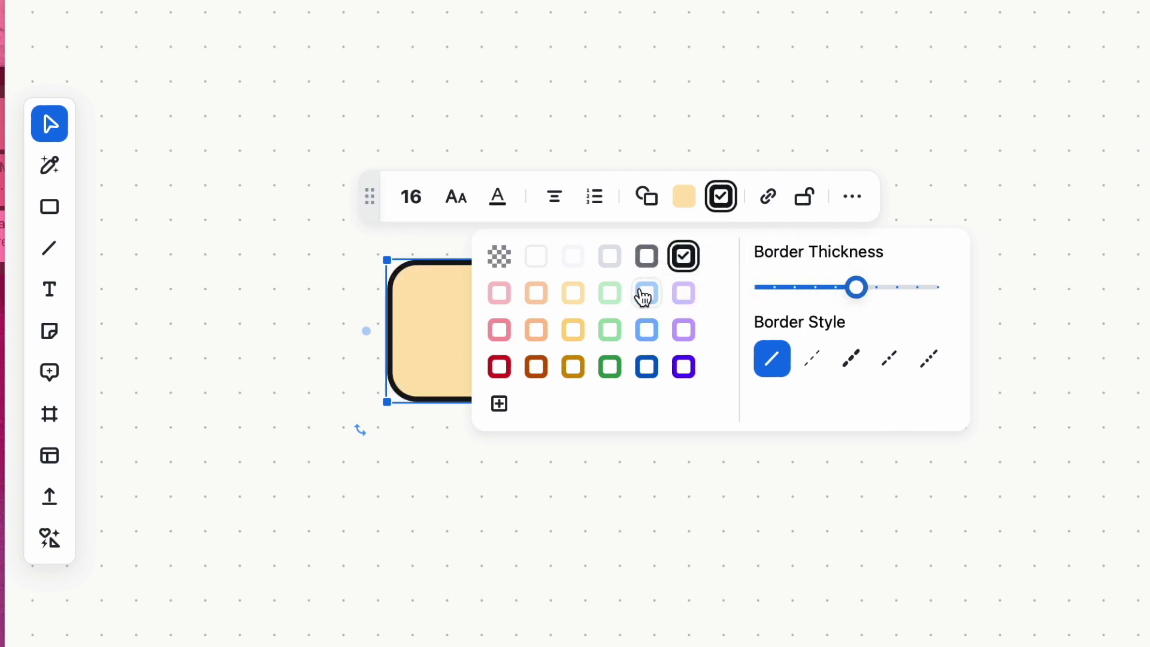
{"action": "left_click", "coordinate": [610, 293]}
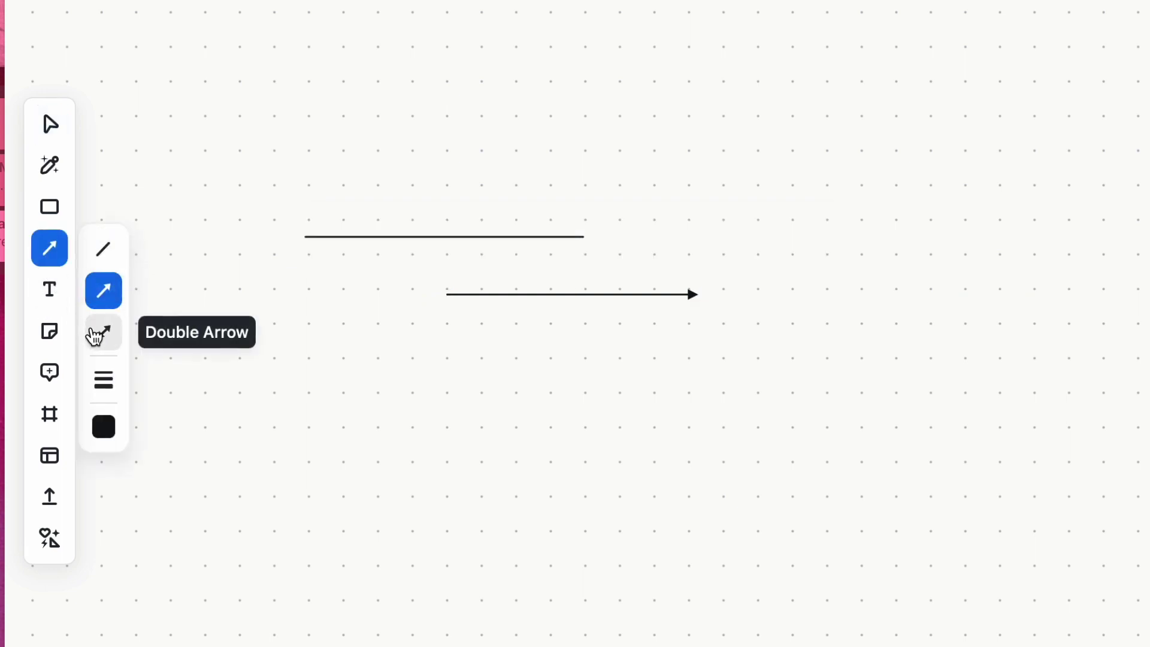
Draw a double-headed arrow below the single arrow and a line connecting the two hexagons.
{"action": "left_click", "coordinate": [104, 331]}
{"action": "left_click_drag", "start_coordinate": [567, 348], "coordinate": [842, 348]}
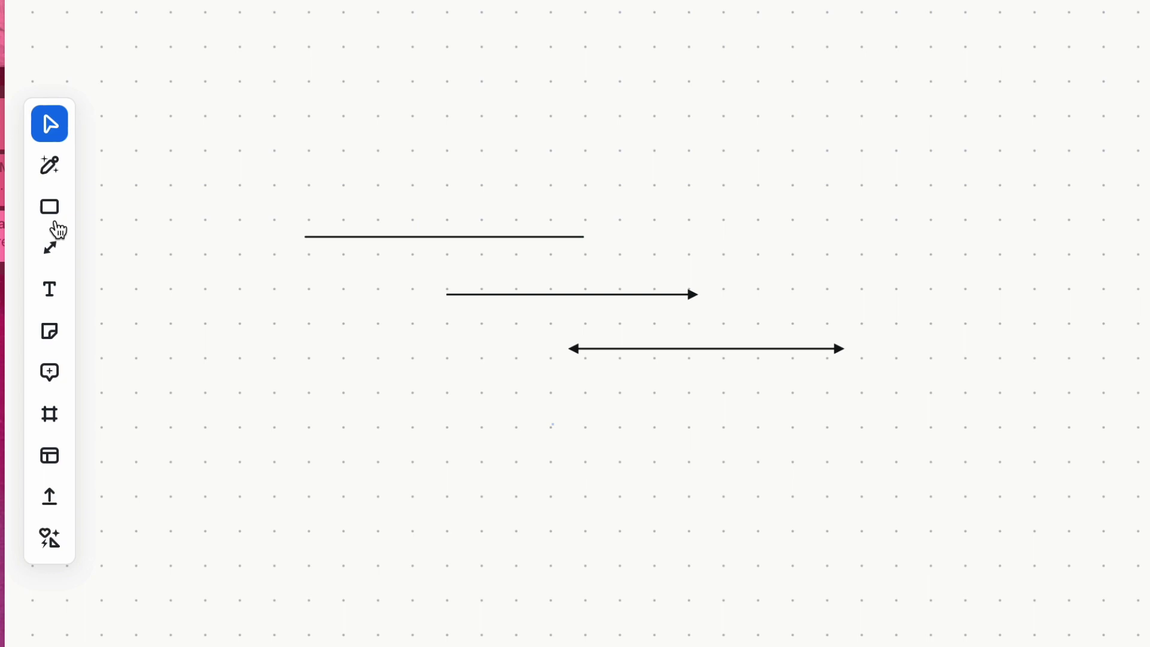
{"action": "left_click", "coordinate": [58, 228]}
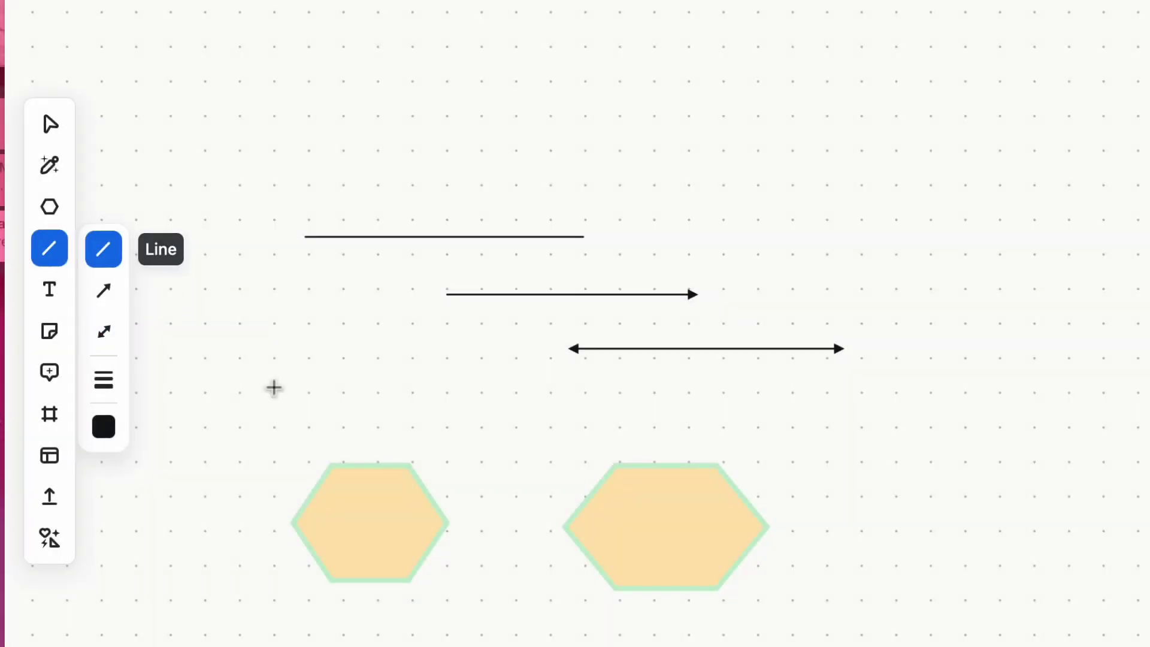
{"action": "left_click_drag", "start_coordinate": [470, 523], "coordinate": [577, 520]}
{"action": "left_click", "coordinate": [688, 256]}
Give the top straight line a filled diamond start cap.
{"action": "left_click", "coordinate": [494, 236]}
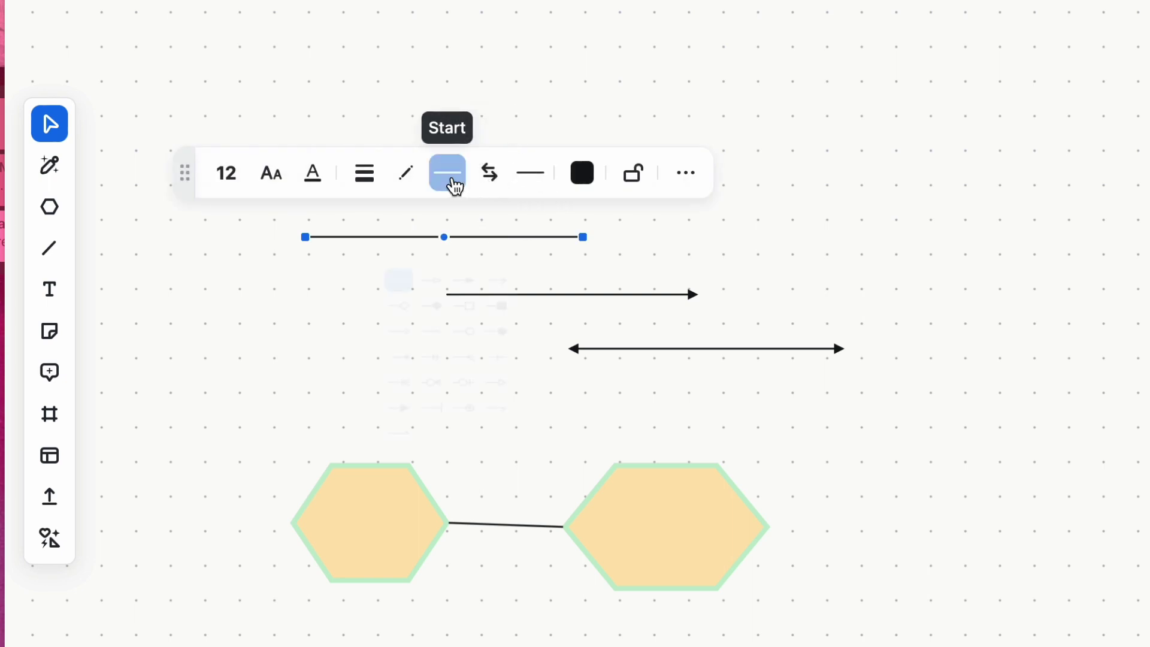
{"action": "left_click", "coordinate": [450, 181]}
{"action": "left_click", "coordinate": [440, 276]}
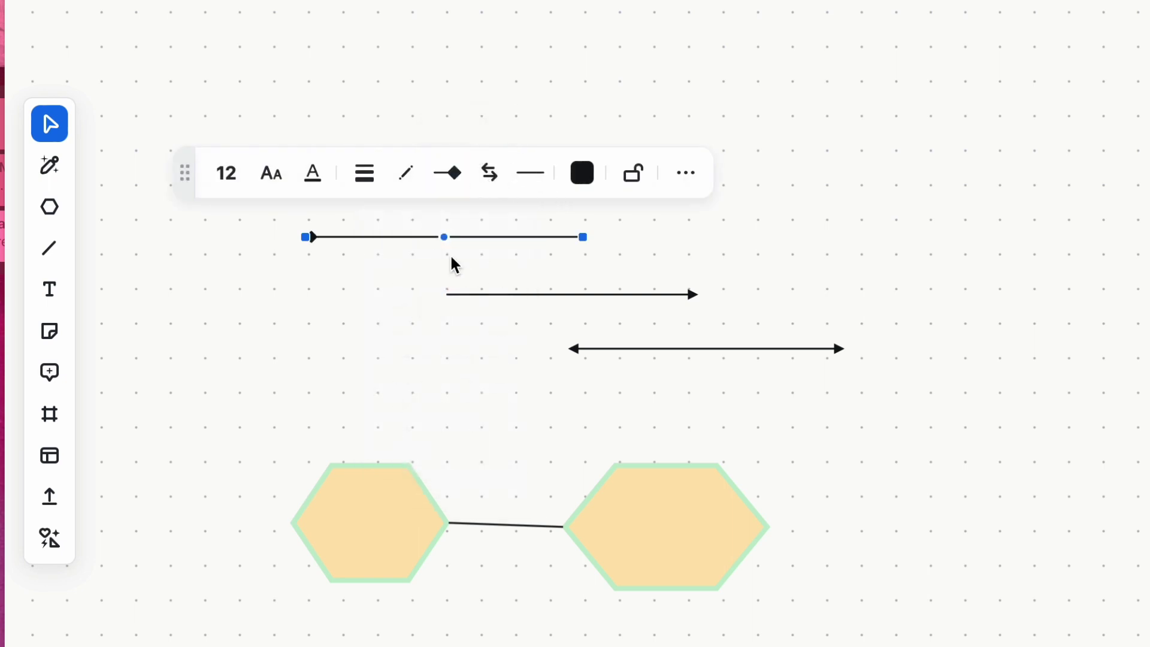
{"action": "left_click", "coordinate": [528, 174]}
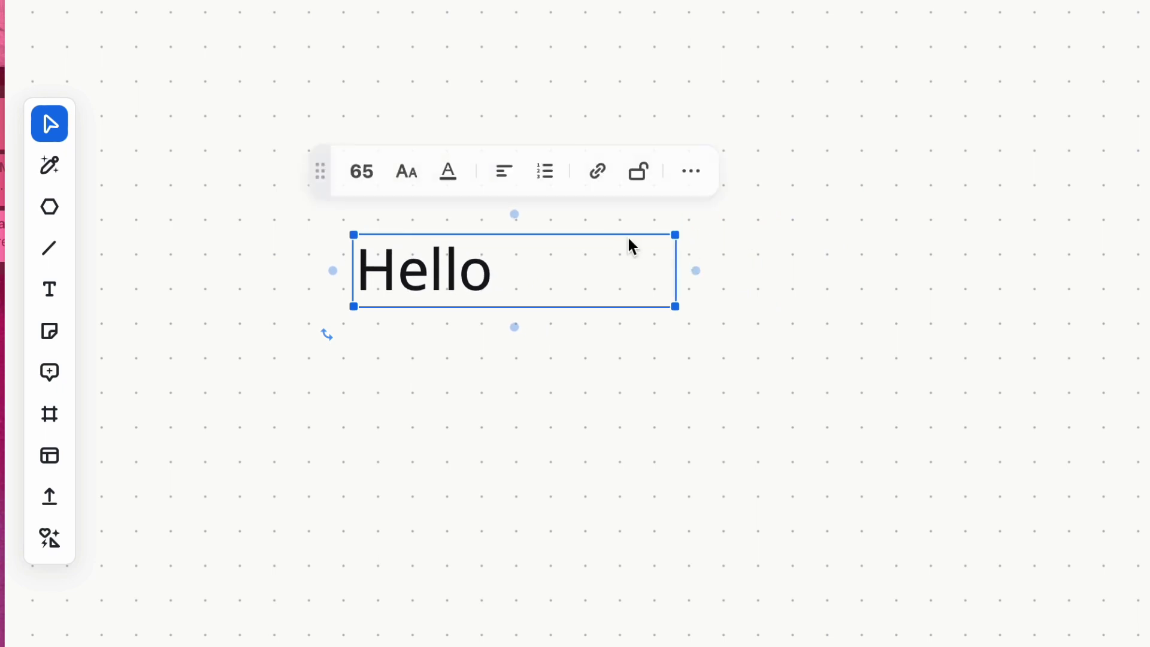
Toggle bold on and back off for Hello, then colour the text red.
{"action": "left_click", "coordinate": [406, 172]}
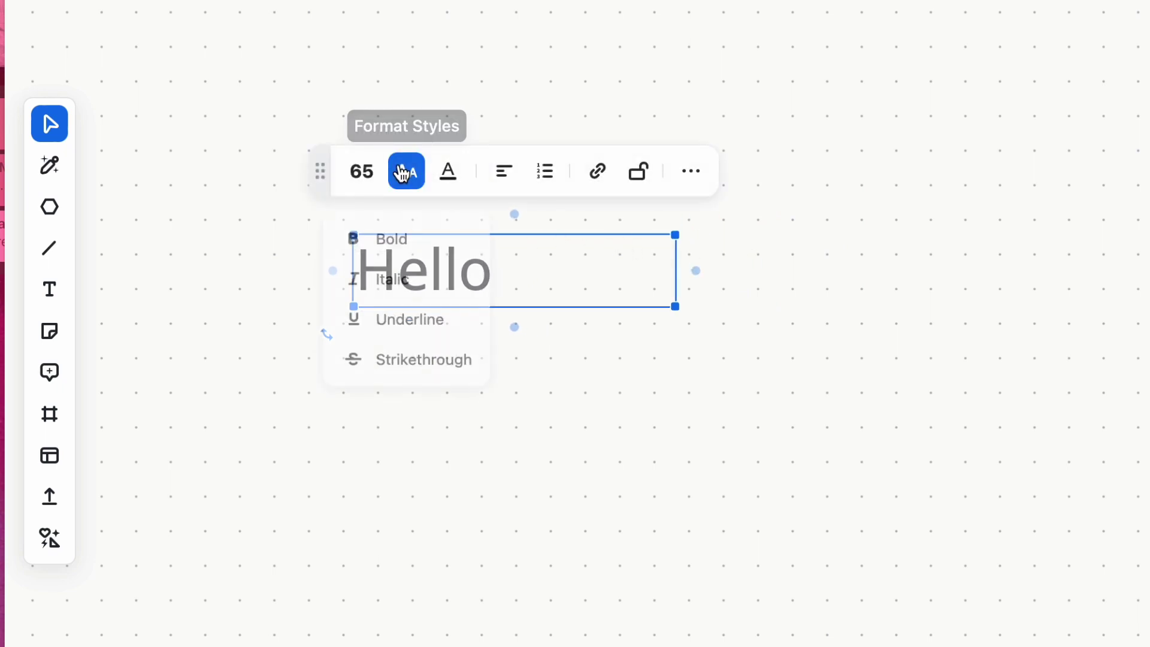
{"action": "left_click", "coordinate": [394, 250]}
{"action": "left_click", "coordinate": [406, 181]}
{"action": "left_click", "coordinate": [412, 247]}
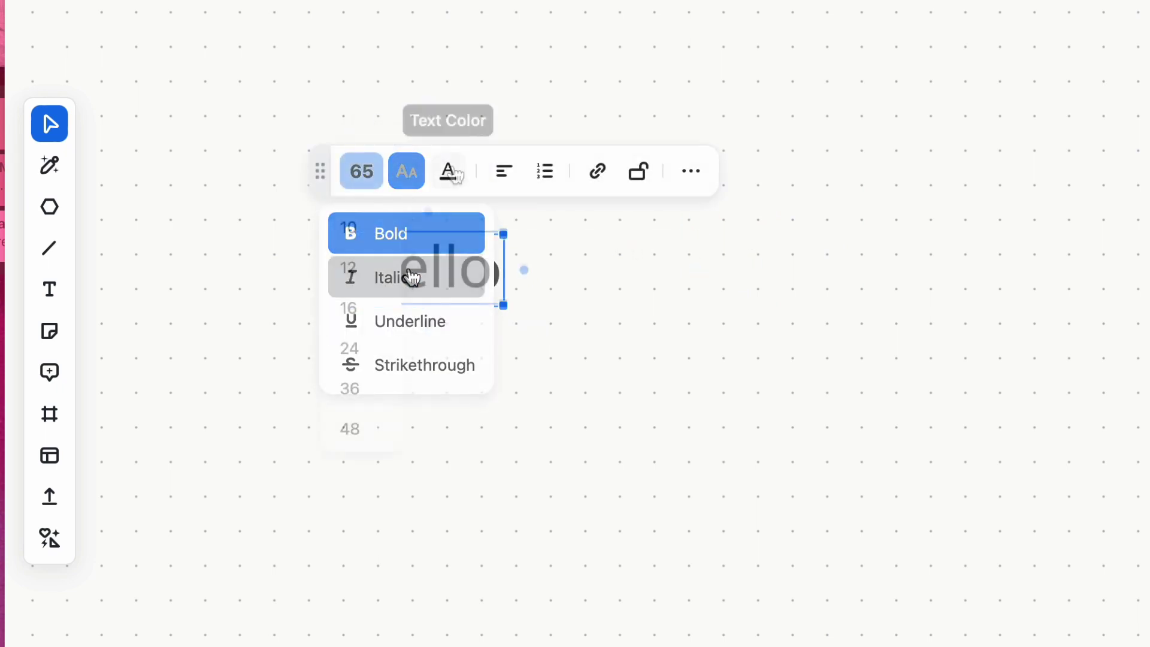
{"action": "left_click", "coordinate": [448, 171]}
{"action": "left_click", "coordinate": [537, 304]}
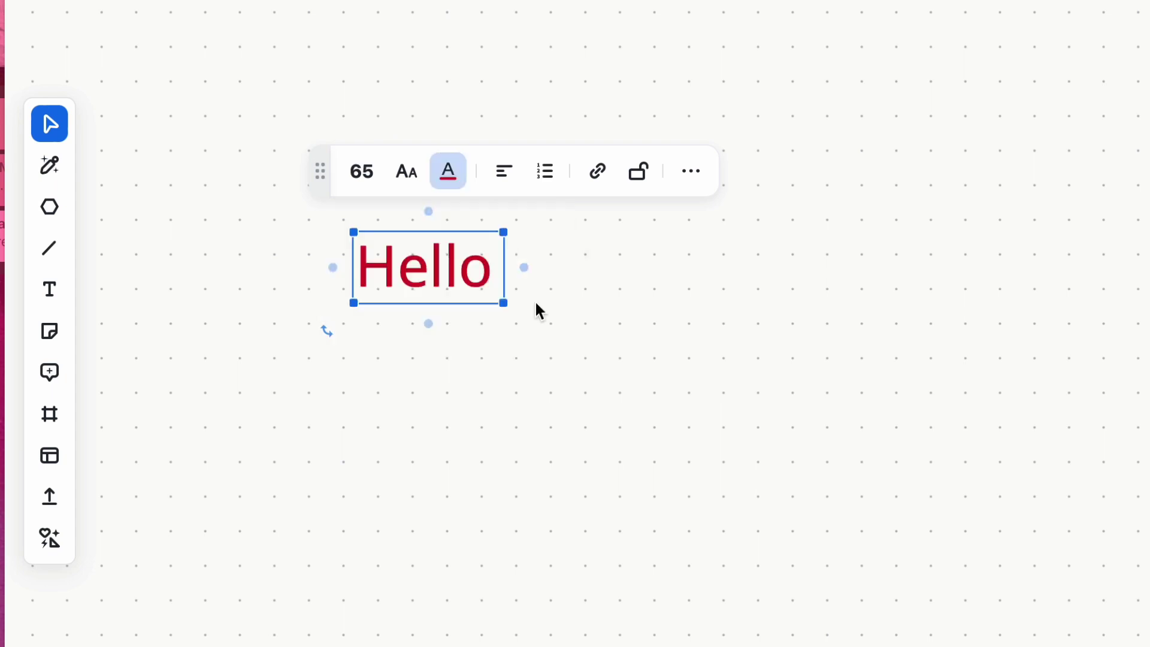
Browse the alignment and list options for Hello, then reselect its text box.
{"action": "left_click", "coordinate": [503, 180]}
{"action": "left_click", "coordinate": [555, 180]}
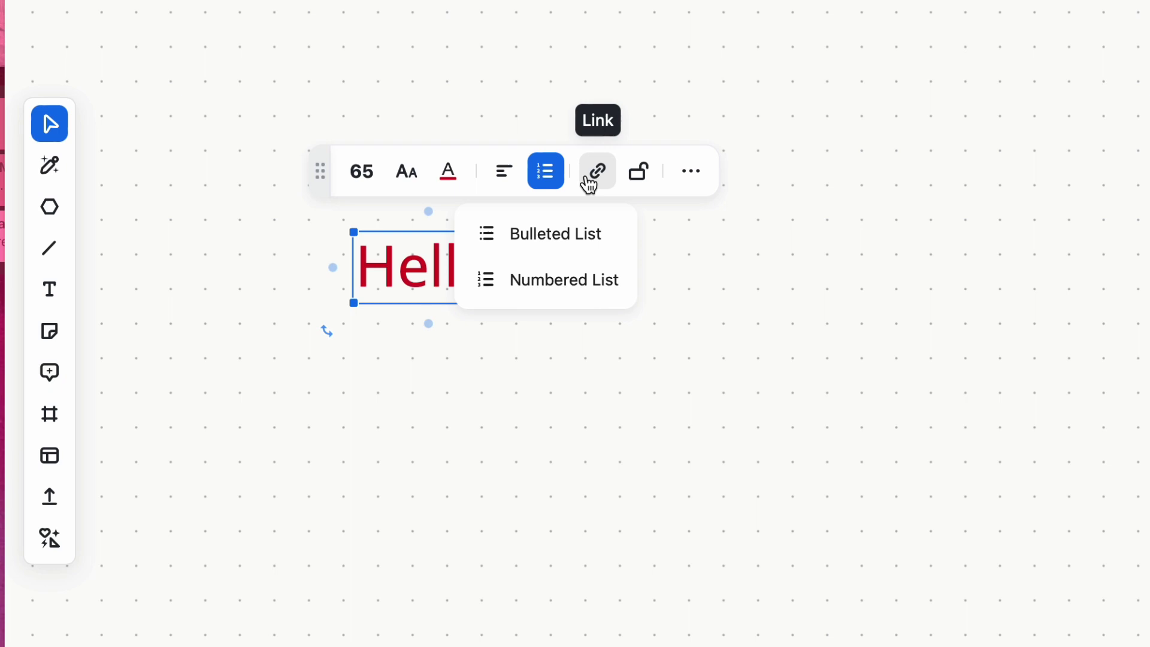
{"action": "left_click", "coordinate": [707, 304]}
{"action": "left_click", "coordinate": [487, 288]}
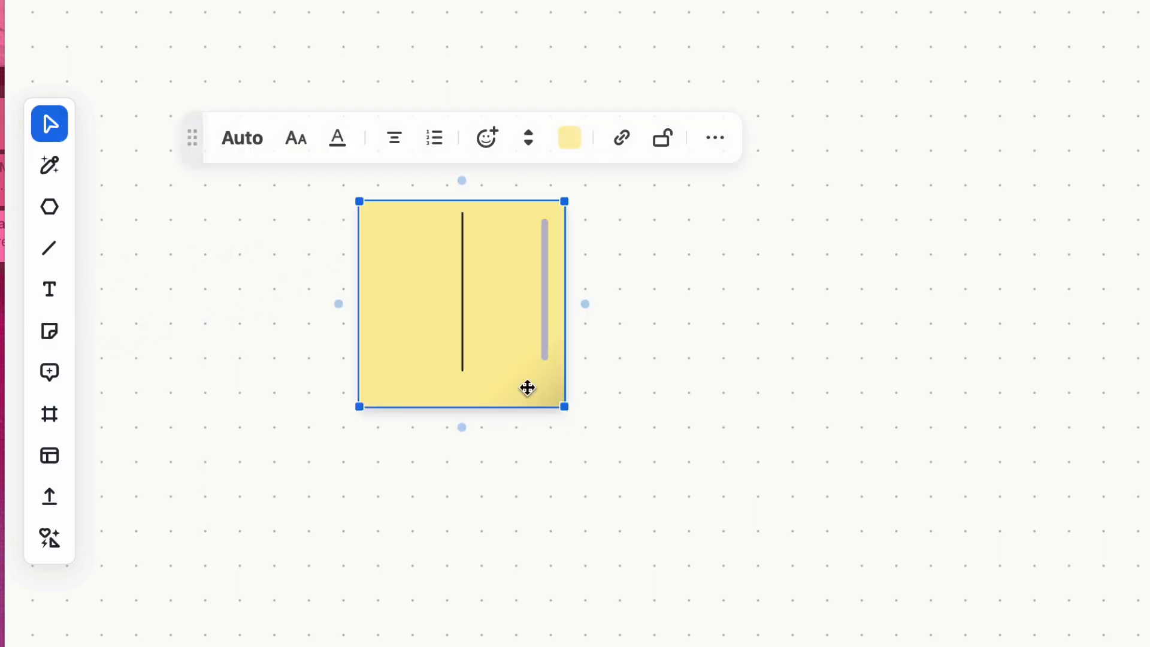
Enlarge the yellow sticky note and move it right and down.
{"action": "left_click_drag", "start_coordinate": [566, 202], "coordinate": [662, 236]}
{"action": "left_click_drag", "start_coordinate": [607, 159], "coordinate": [982, 60]}
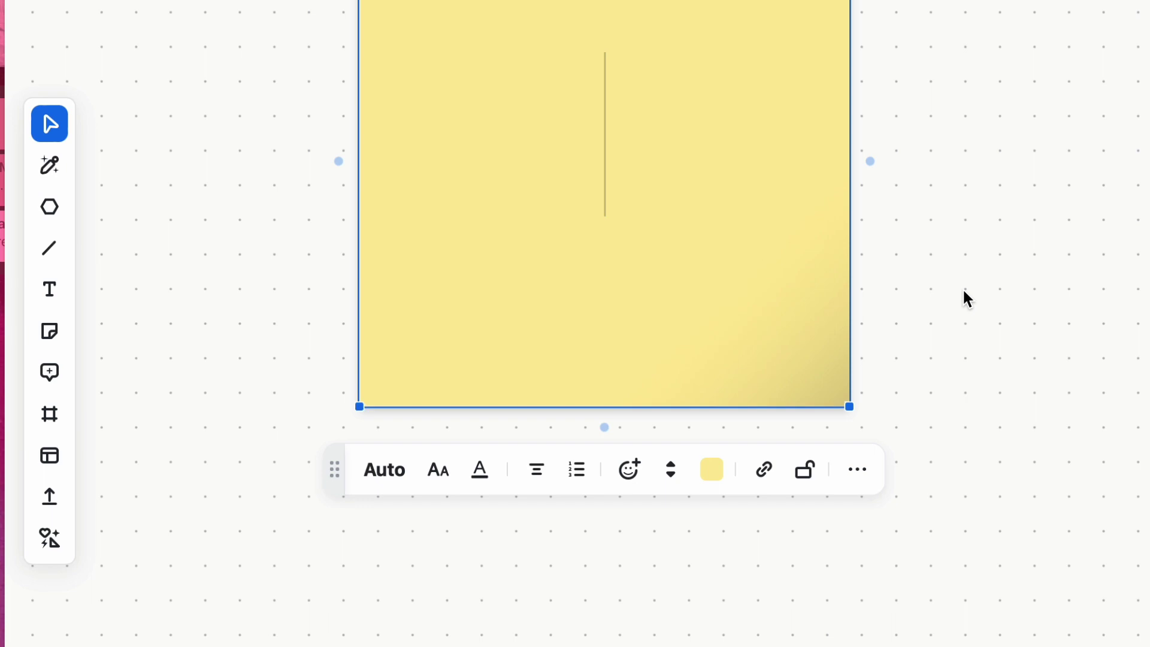
{"action": "left_click", "coordinate": [982, 309]}
{"action": "left_click_drag", "start_coordinate": [653, 154], "coordinate": [800, 373]}
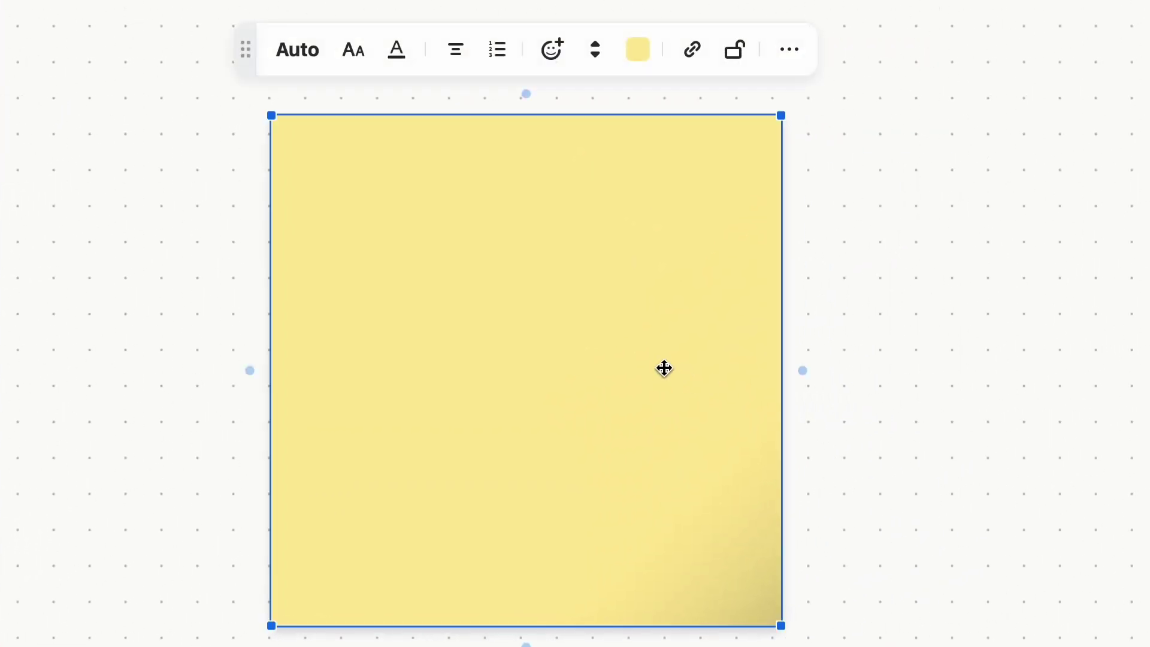
Add a heart emoji reaction to the sticky note.
{"action": "left_click", "coordinate": [342, 64]}
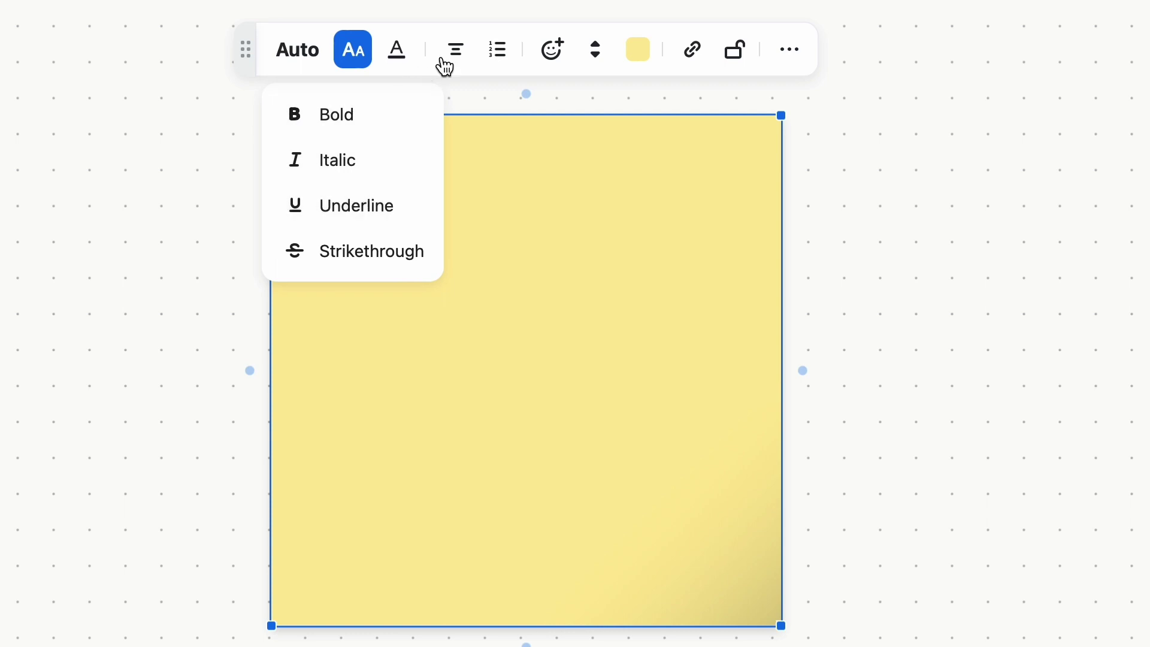
{"action": "left_click", "coordinate": [551, 49]}
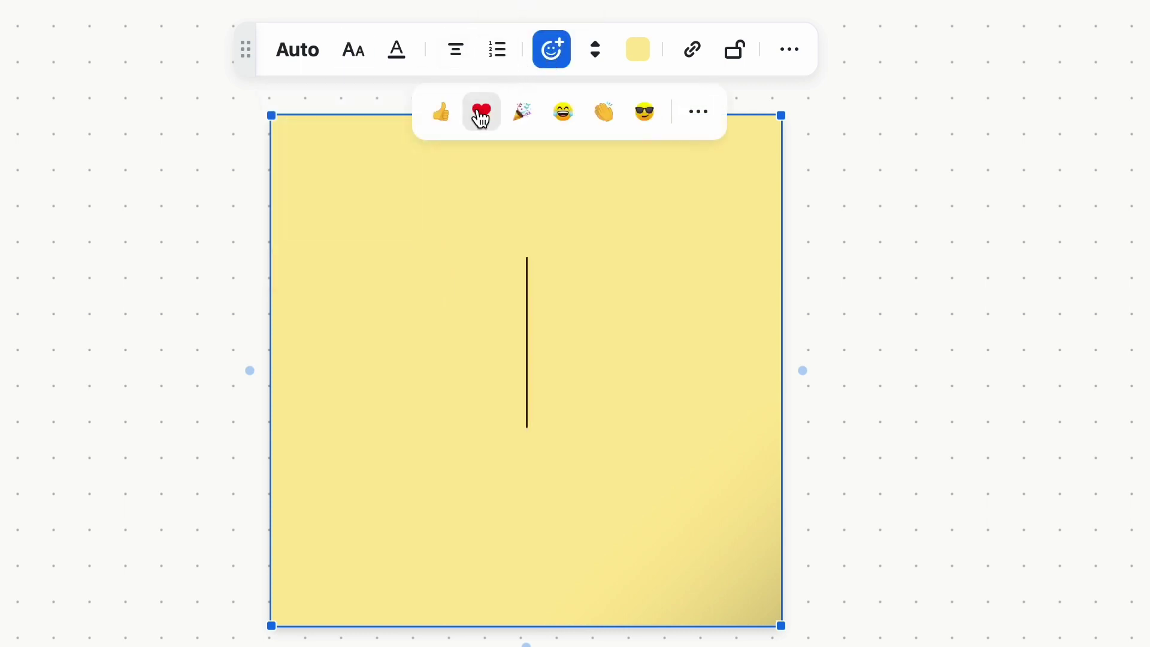
{"action": "left_click", "coordinate": [482, 117]}
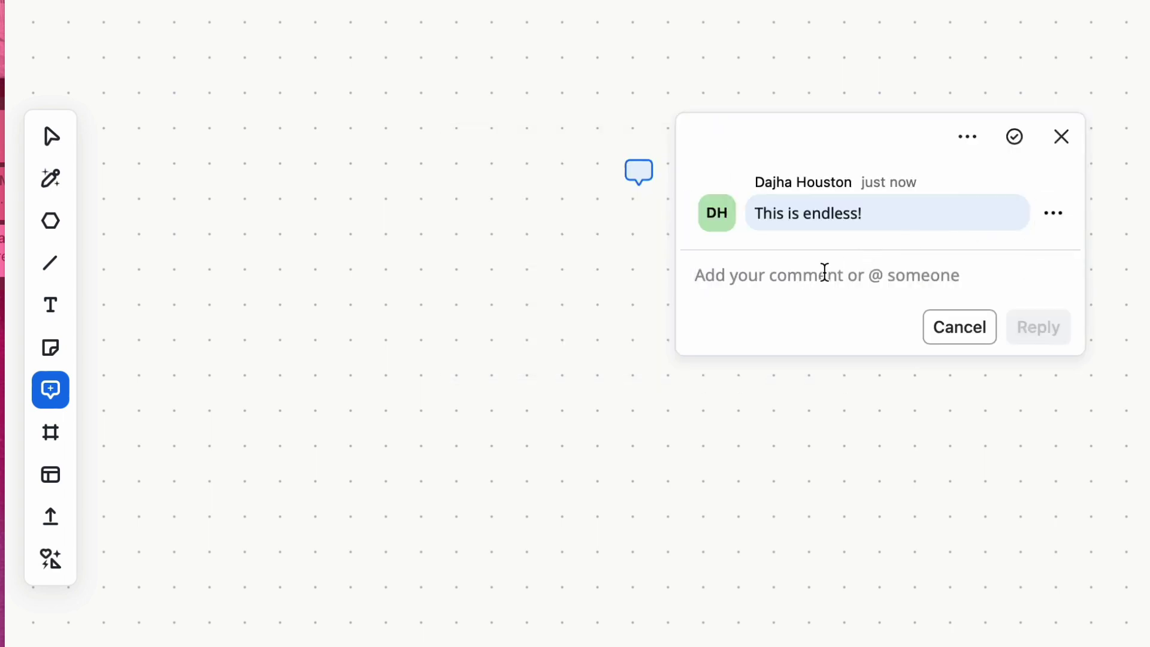
Reply "You're right" to the comment thread and start a new comment lower on the canvas.
{"action": "type", "text": "You're right!"}
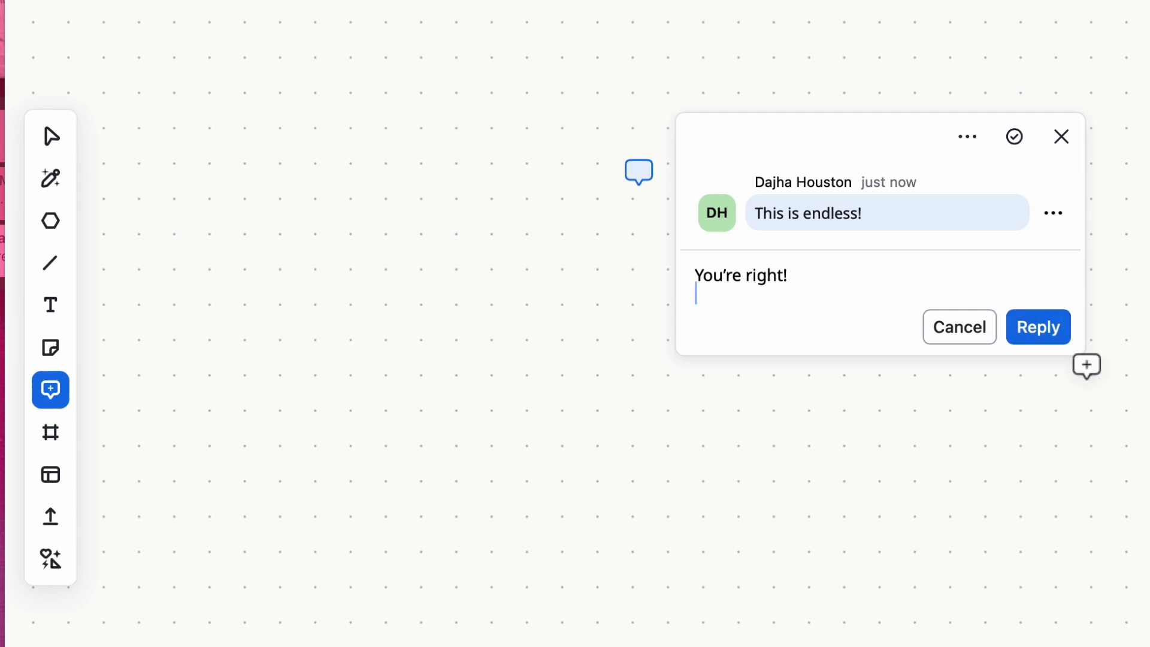
{"action": "left_click", "coordinate": [1039, 329]}
{"action": "left_click", "coordinate": [867, 498]}
{"action": "left_click", "coordinate": [867, 498]}
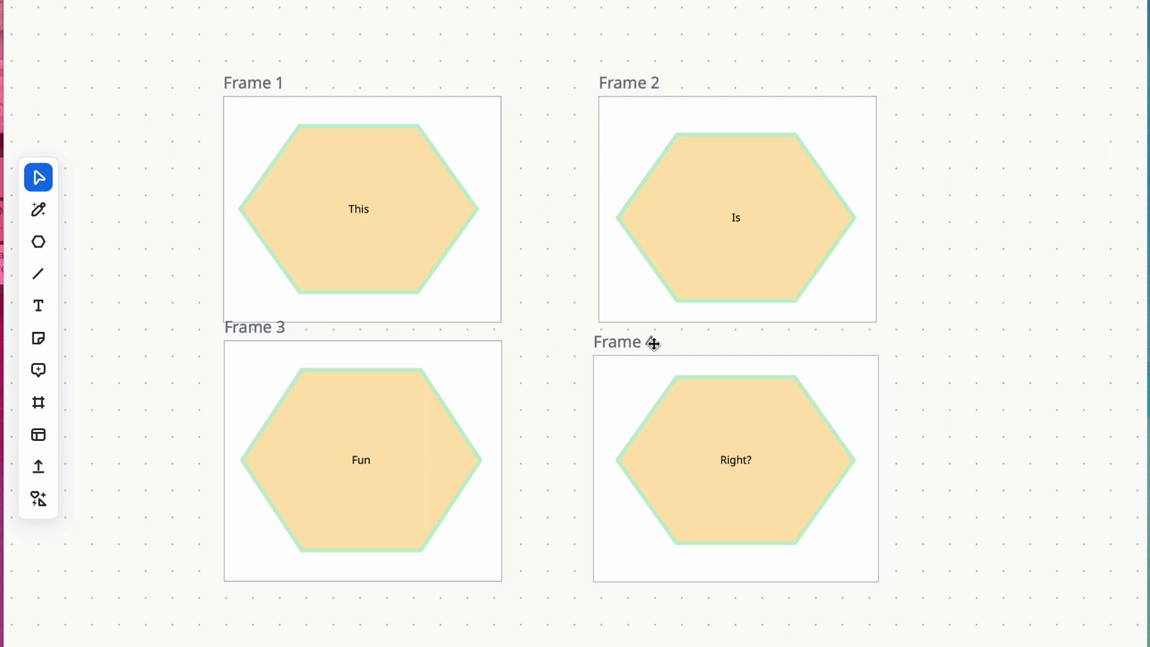
{"action": "left_click", "coordinate": [38, 406]}
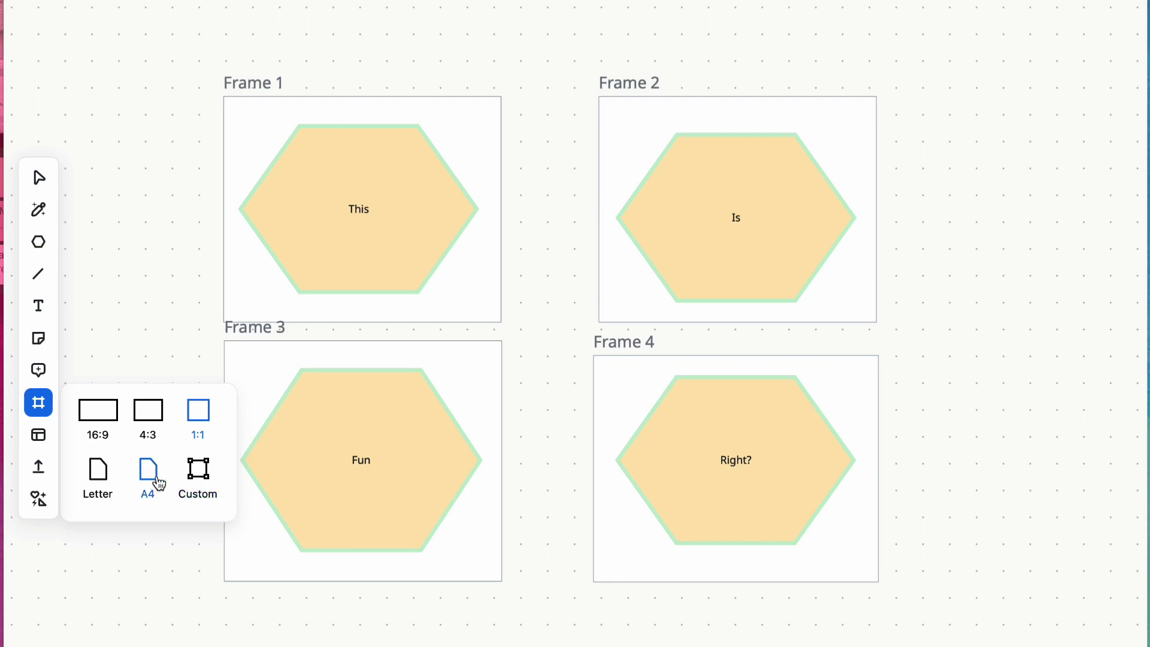
{"action": "key", "text": "Escape"}
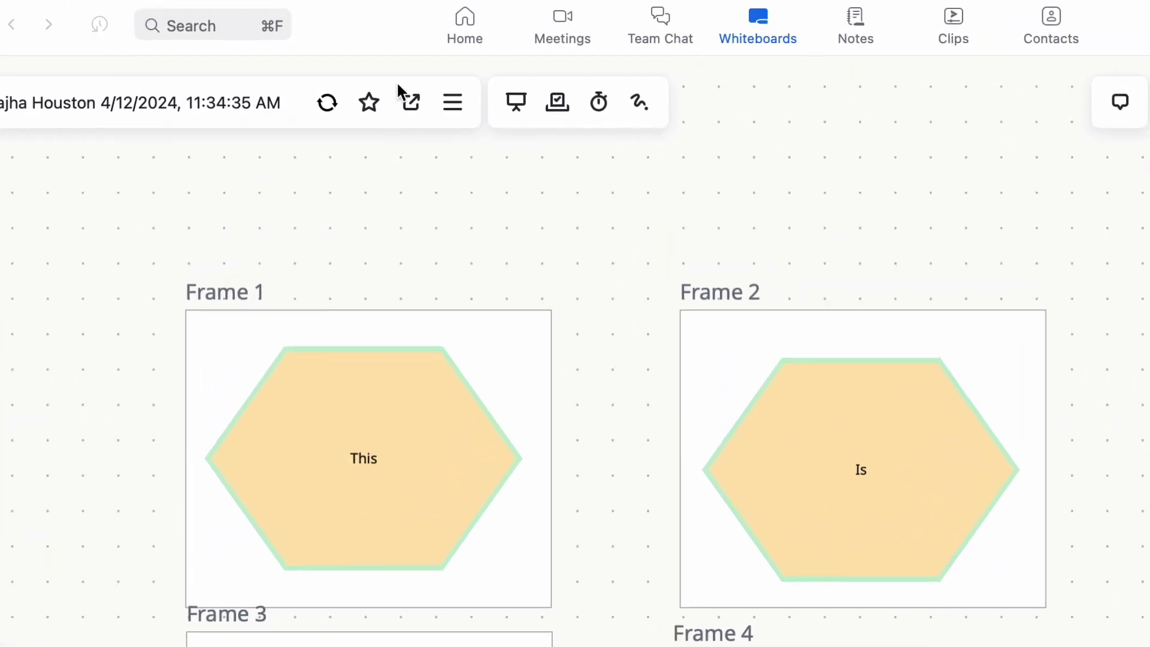
{"action": "left_click", "coordinate": [509, 103]}
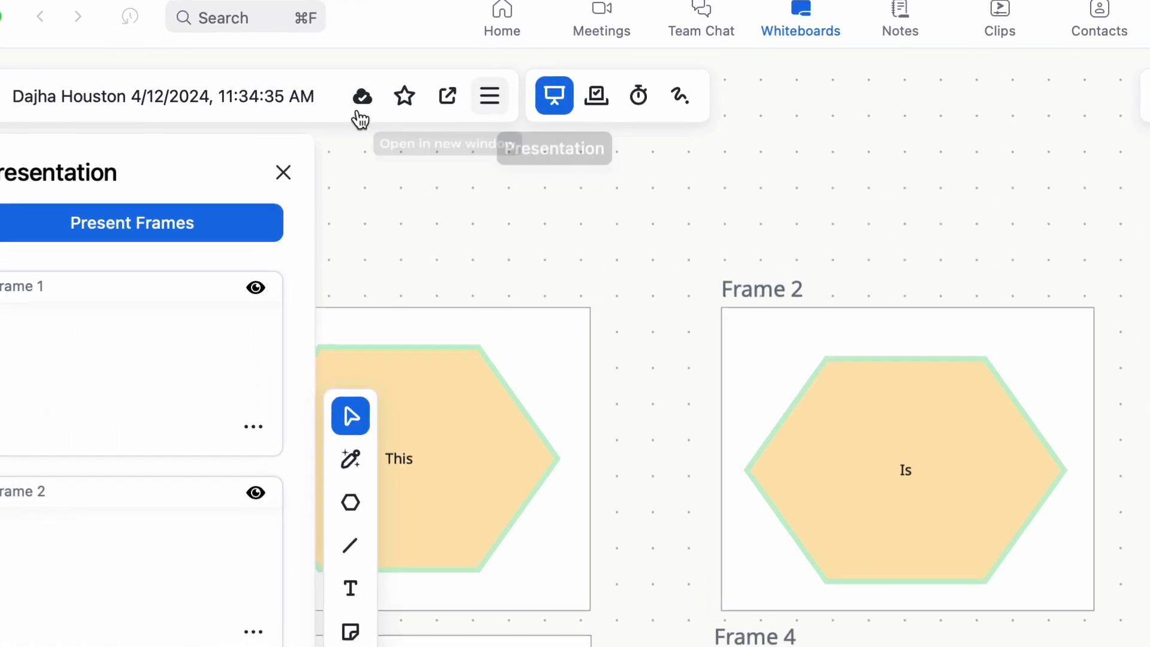
{"action": "left_click", "coordinate": [253, 179]}
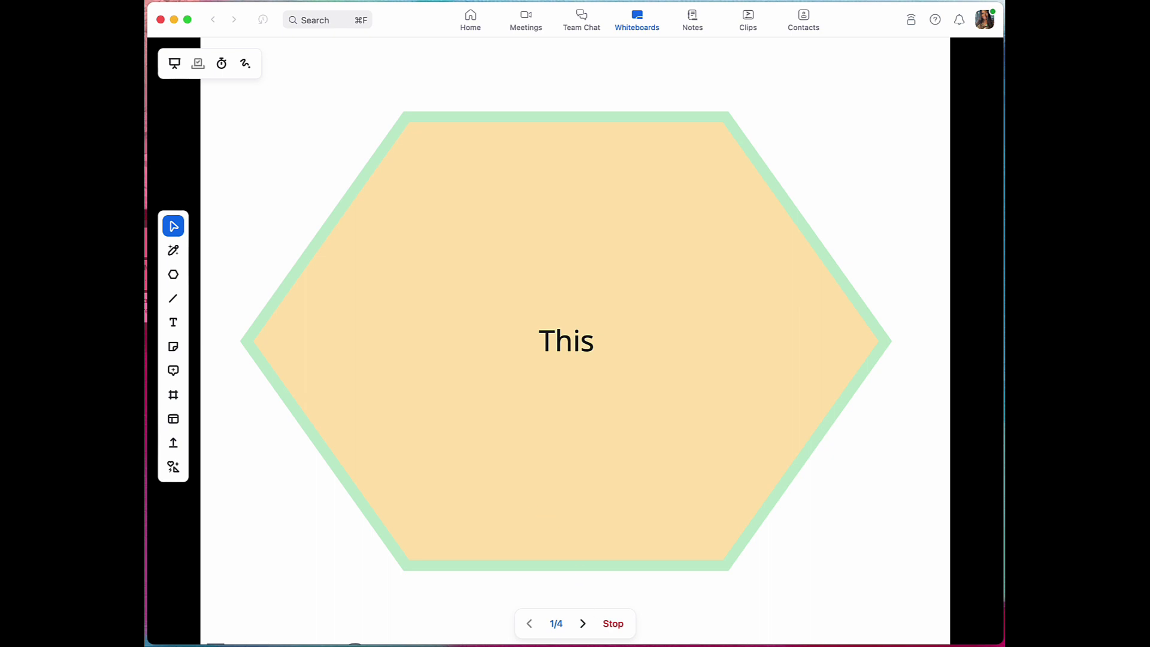
{"action": "left_click", "coordinate": [589, 631]}
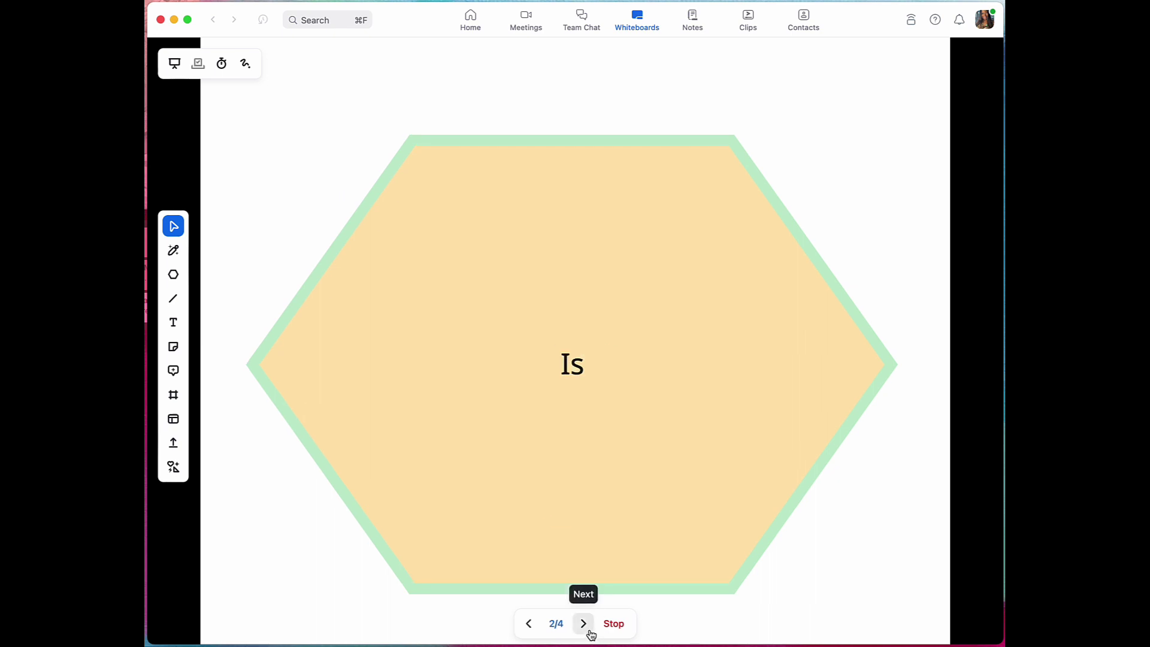
{"action": "left_click", "coordinate": [590, 632]}
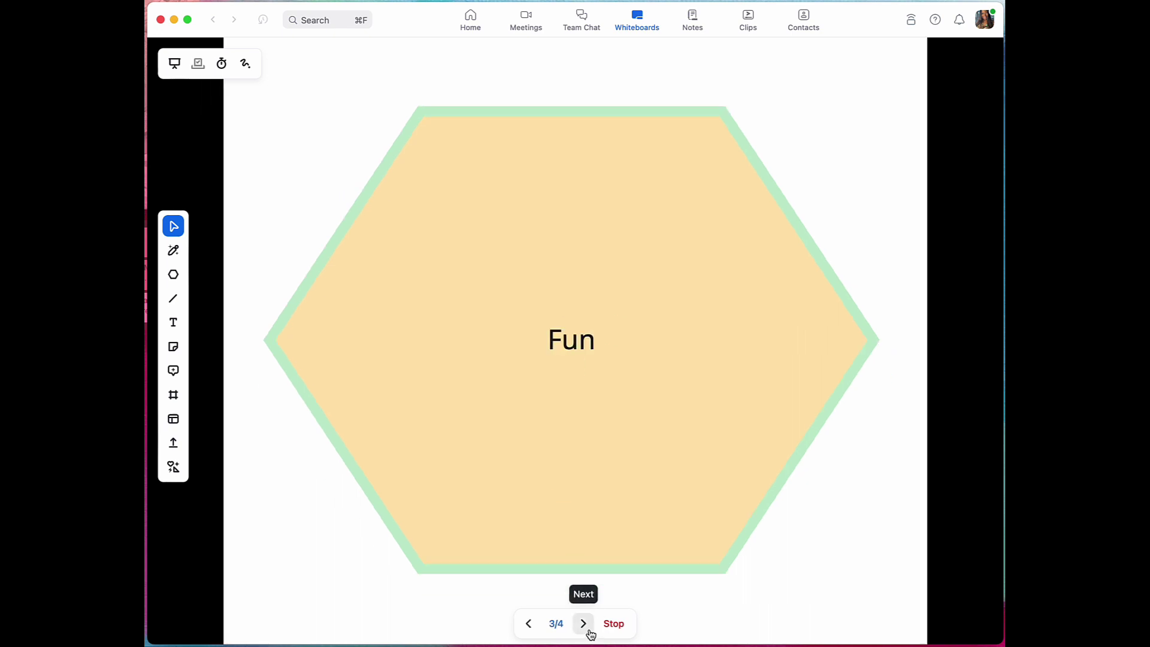
{"action": "left_click", "coordinate": [590, 632]}
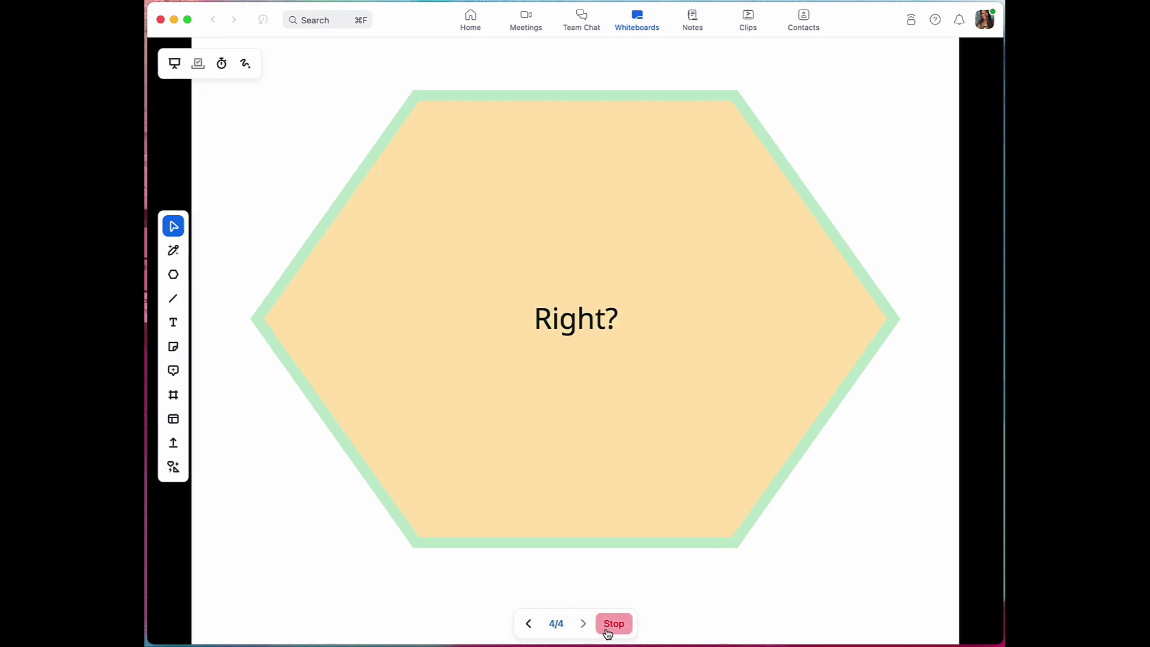
{"action": "left_click", "coordinate": [611, 626]}
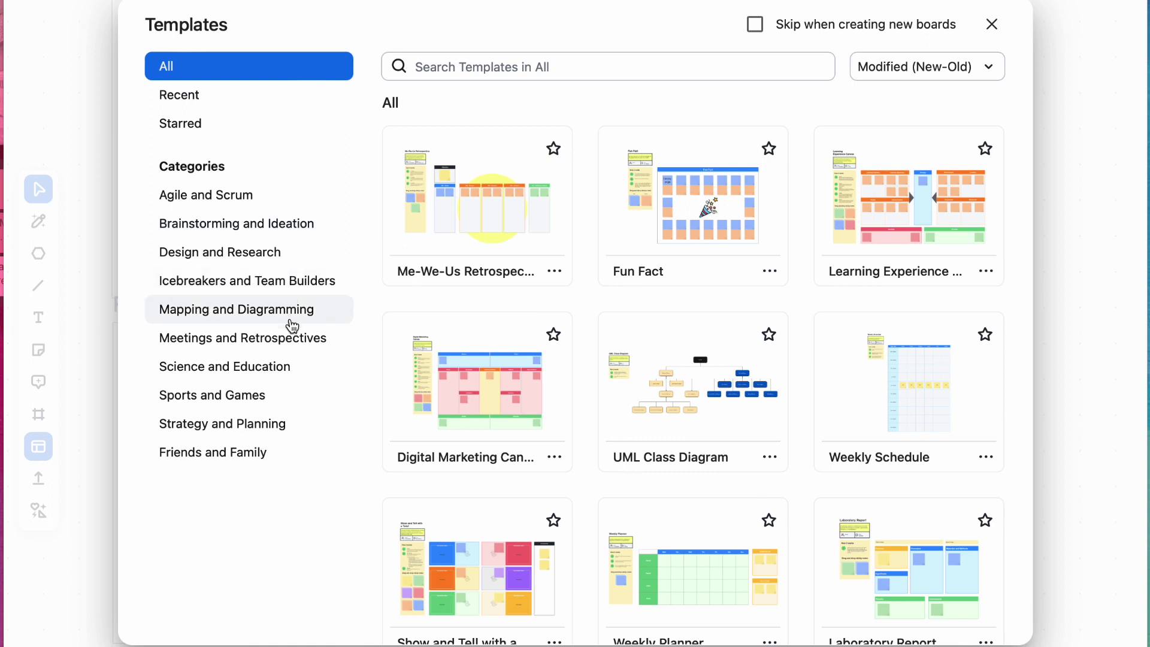
Apply the Laboratory Report template from the Science and Education category.
{"action": "left_click", "coordinate": [297, 381]}
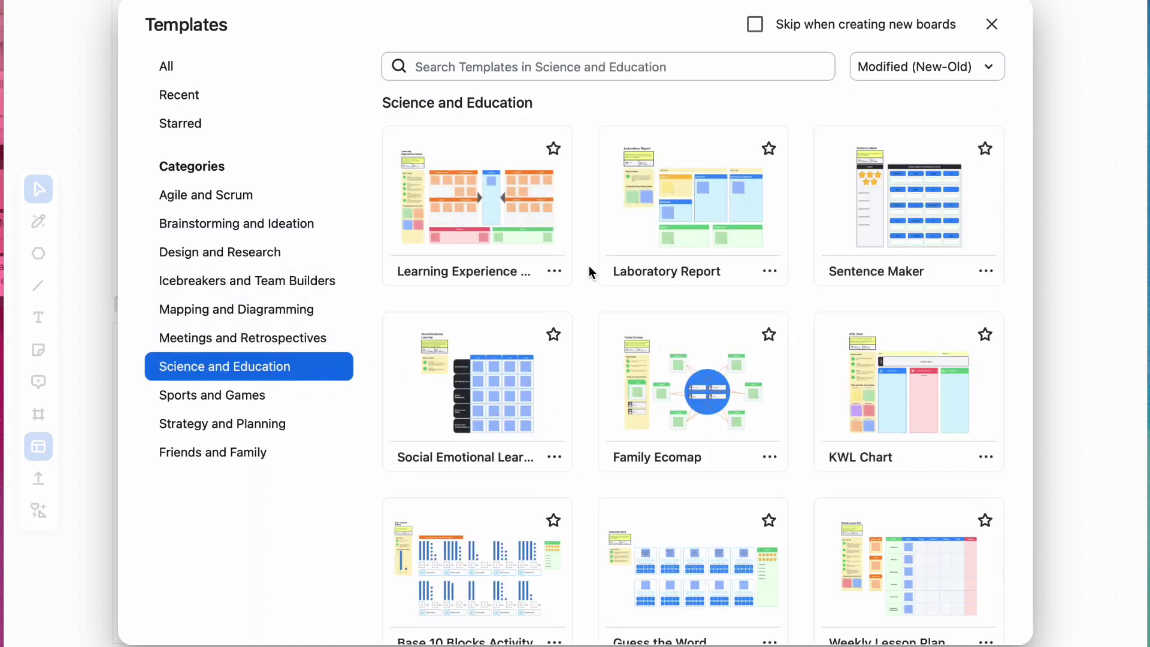
{"action": "left_click", "coordinate": [629, 252]}
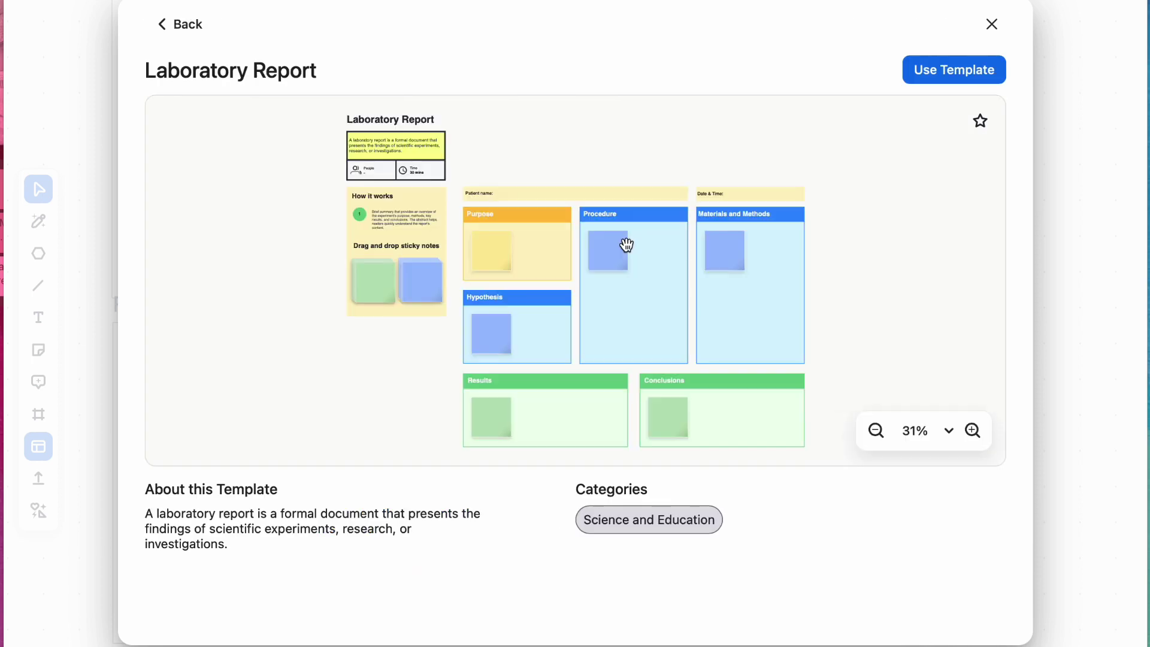
{"action": "left_click", "coordinate": [954, 69]}
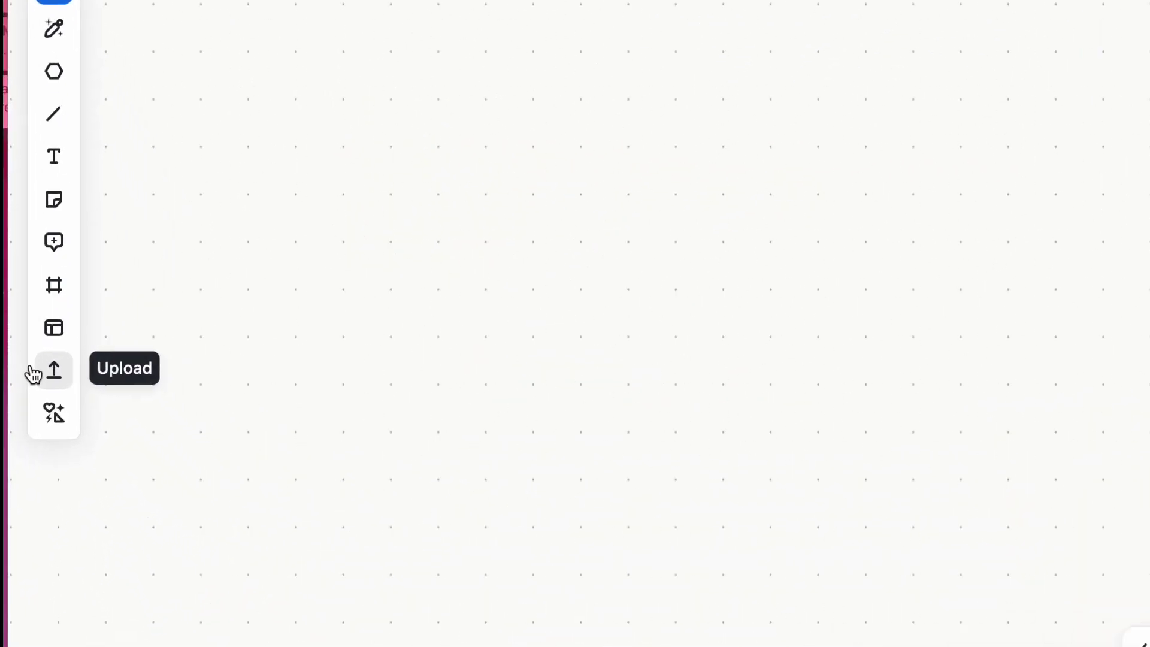
Upload 'Untitled - Collaborative learning_teaching_training (1).jpg' from Downloads onto the board.
{"action": "left_click", "coordinate": [74, 378]}
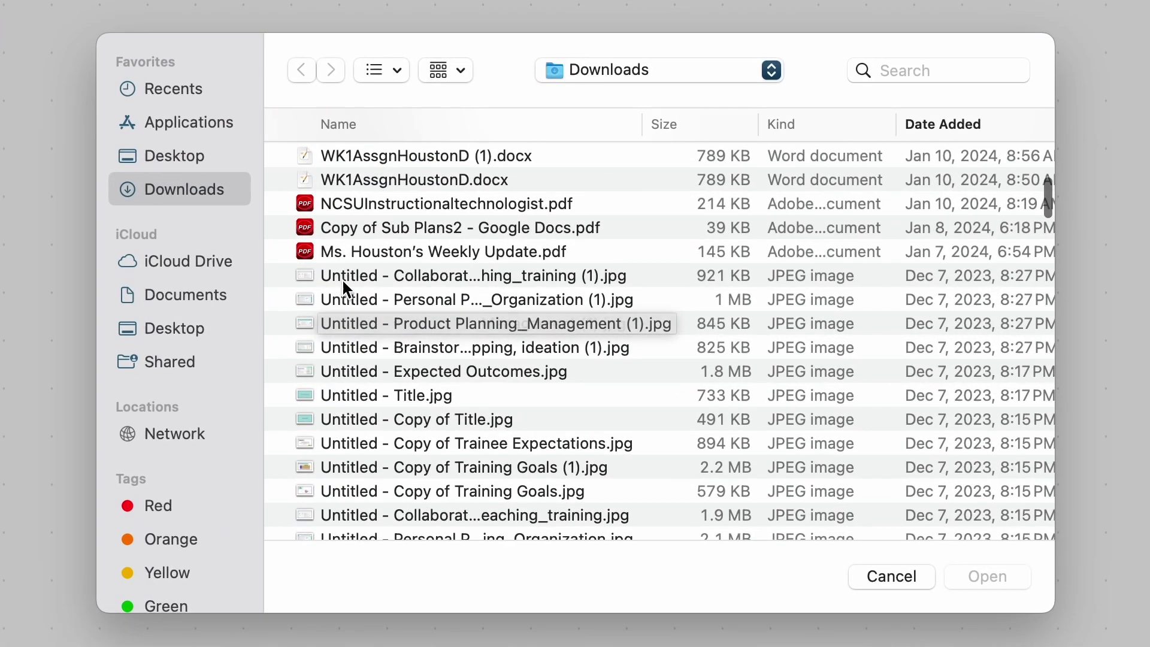
{"action": "left_click", "coordinate": [345, 276]}
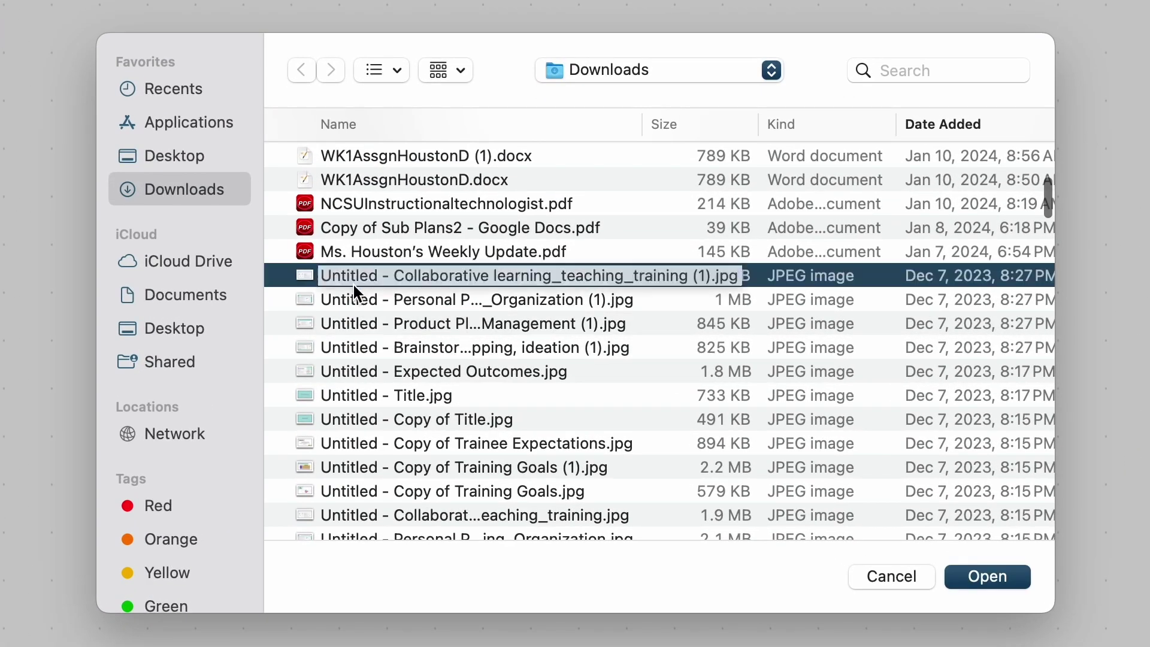
{"action": "left_click", "coordinate": [988, 577]}
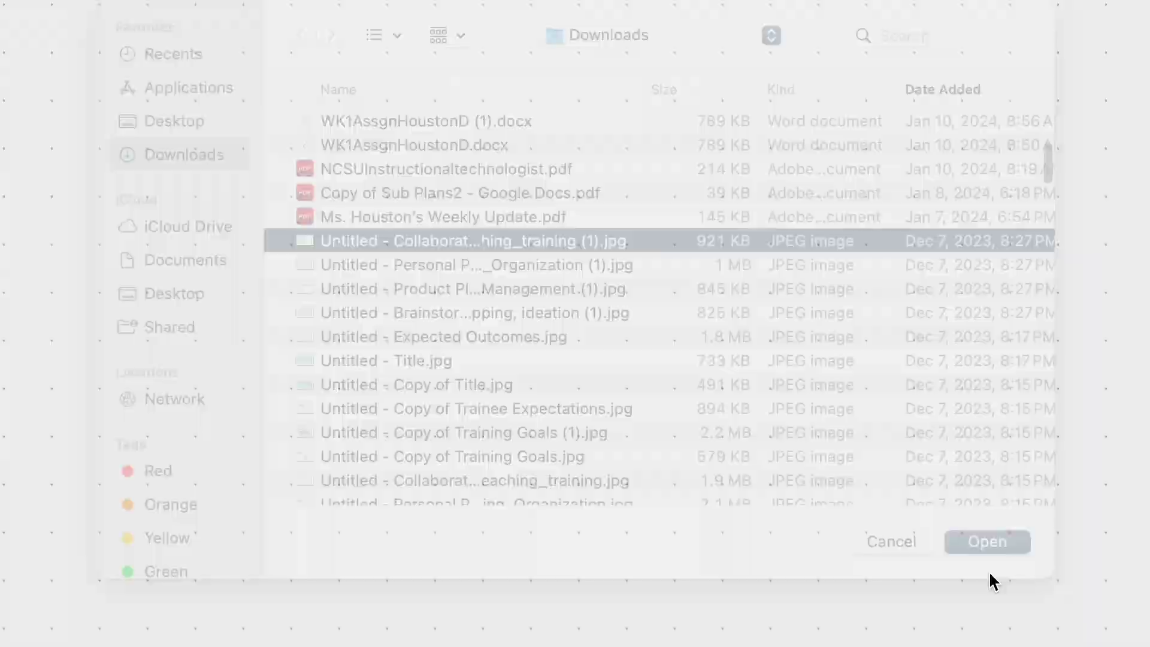